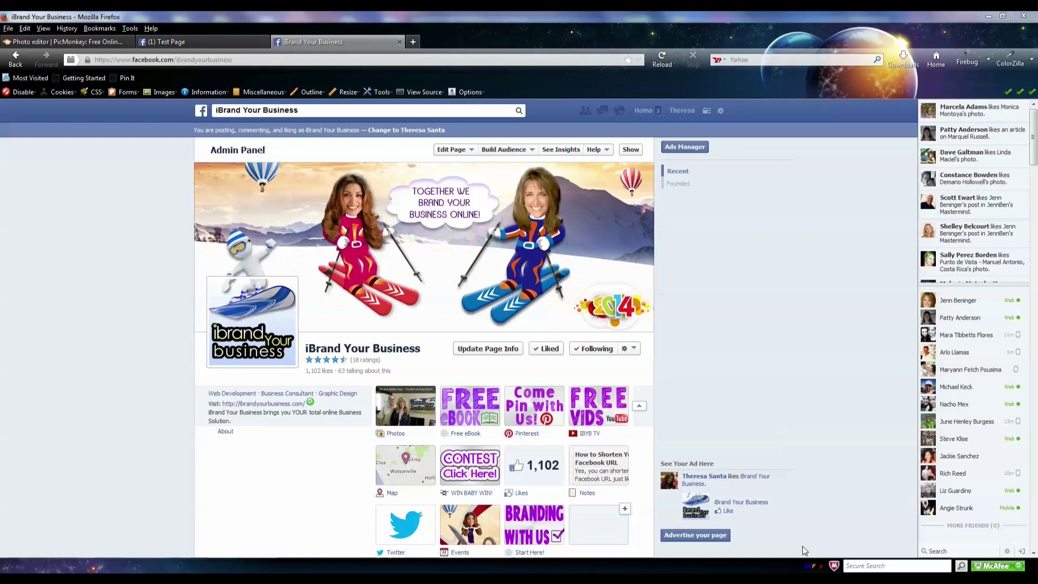
Step: Collapse and re-expand the app tabs below the cover image of the iBrand Your Business page to view them all
click(637, 407)
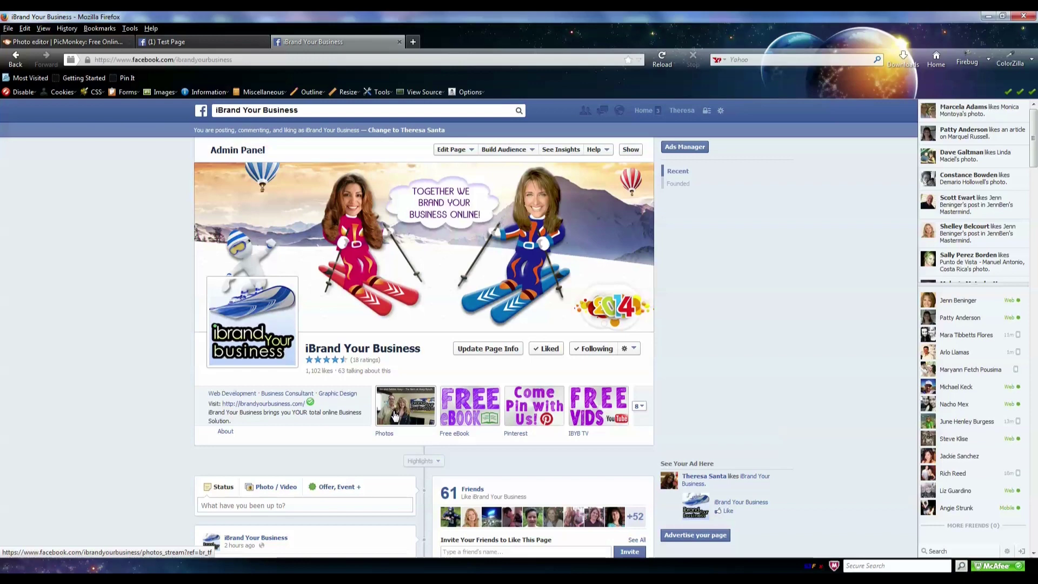
click(642, 410)
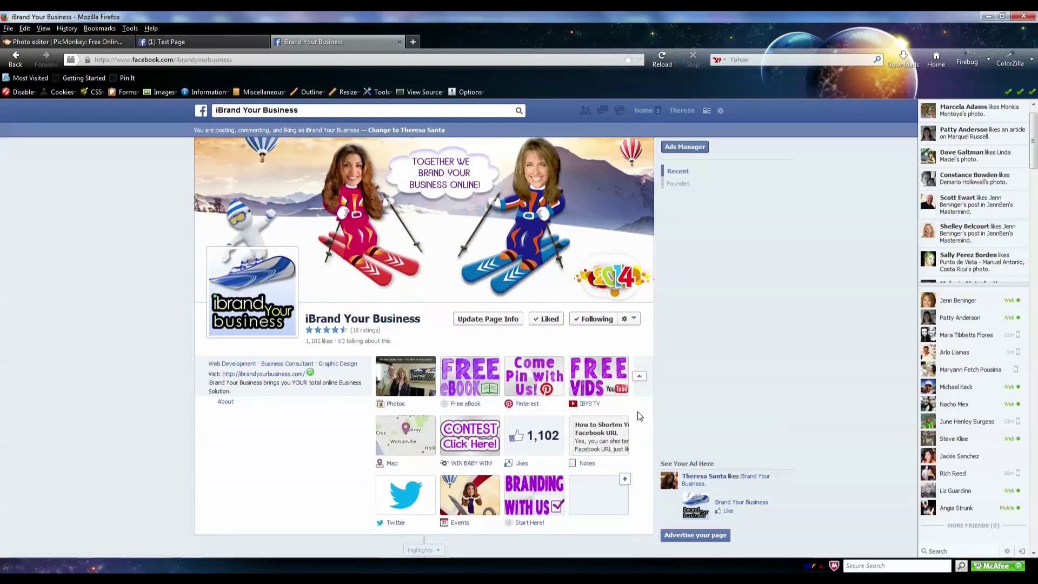
click(639, 404)
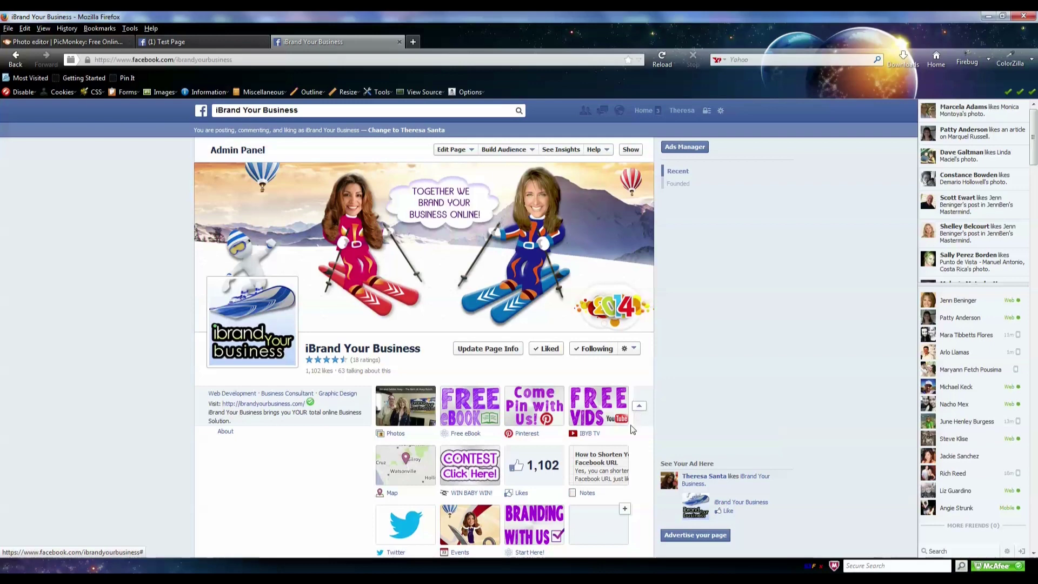
Step: Compare the edit options offered for the IBYB TV tab with those of the Map tab
mouse_move(626, 403)
click(625, 391)
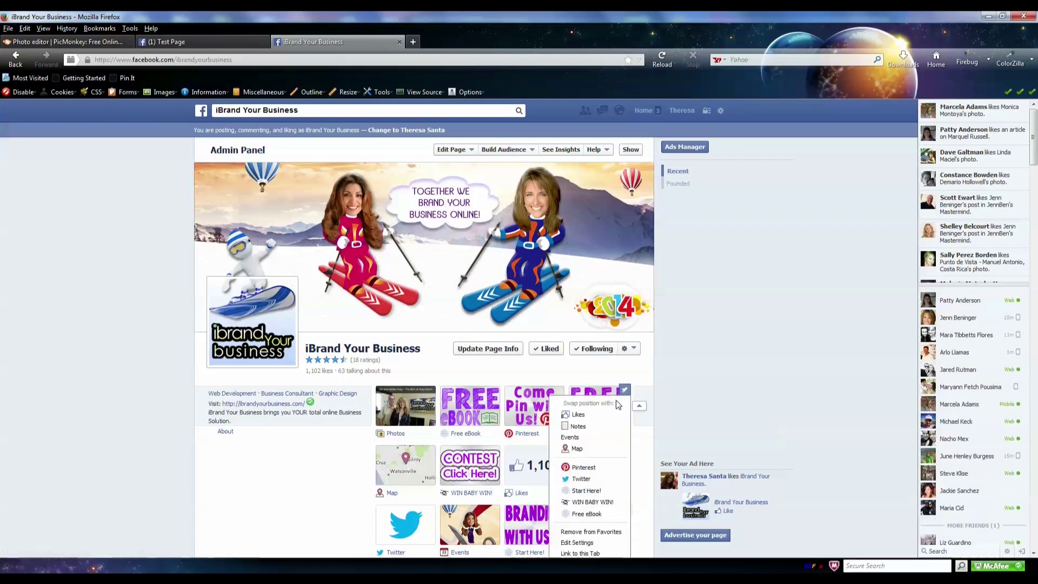
scroll(600, 470, down, 2)
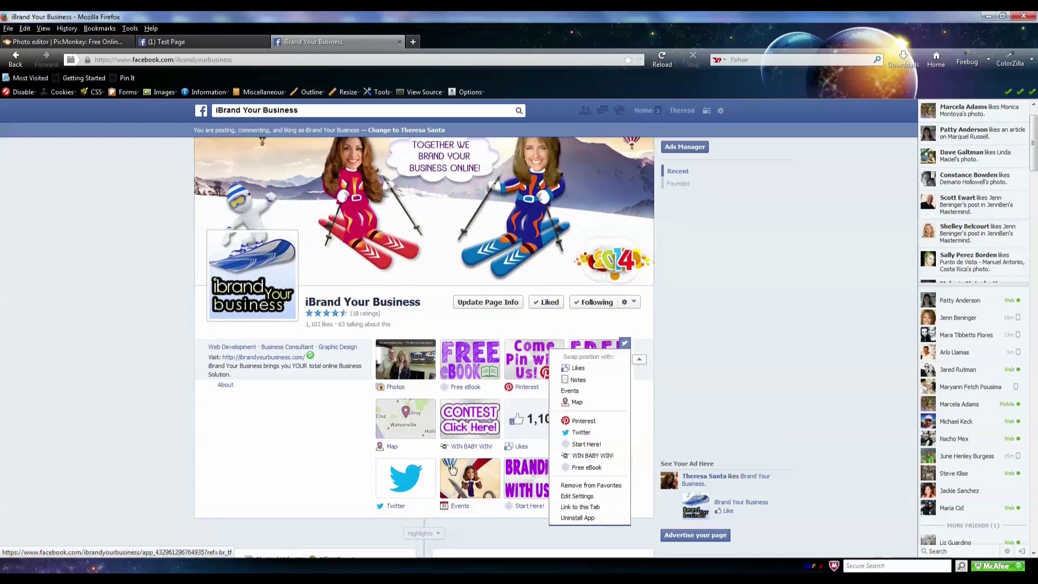
click(431, 405)
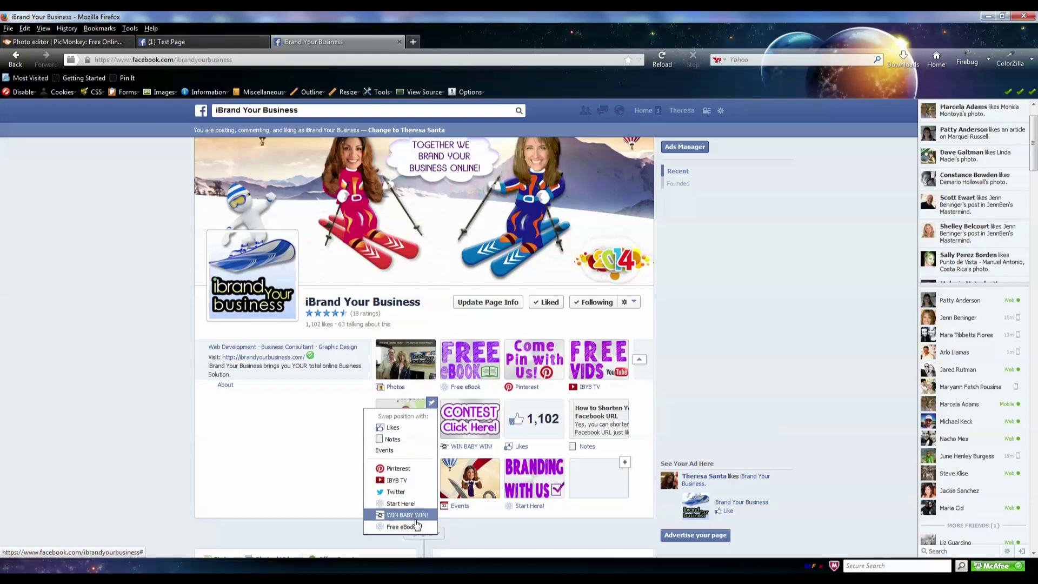
click(342, 433)
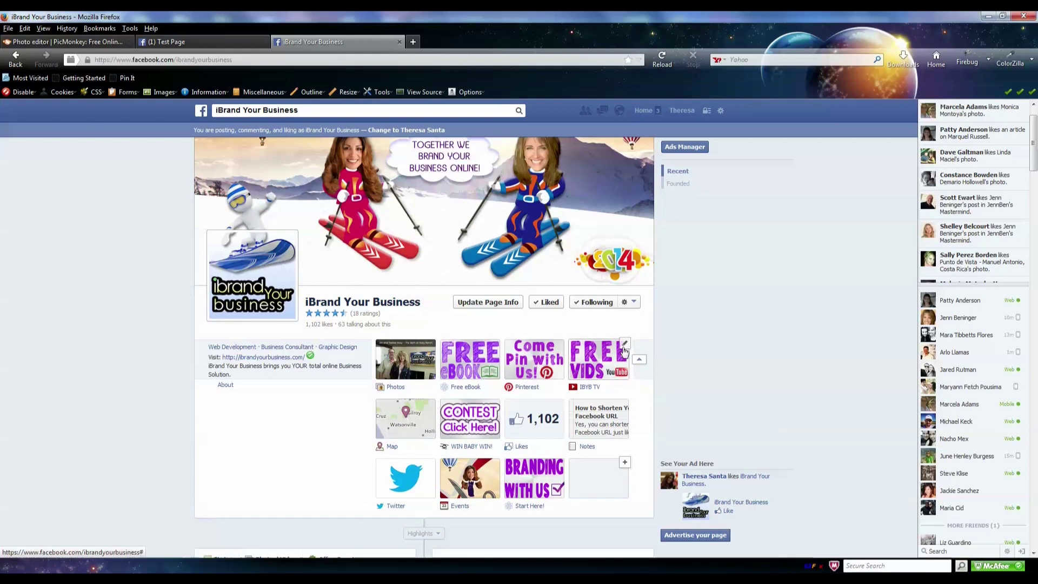
Step: Review the custom image and name options in the IBYB TV tab's settings, and close them without changes
click(625, 345)
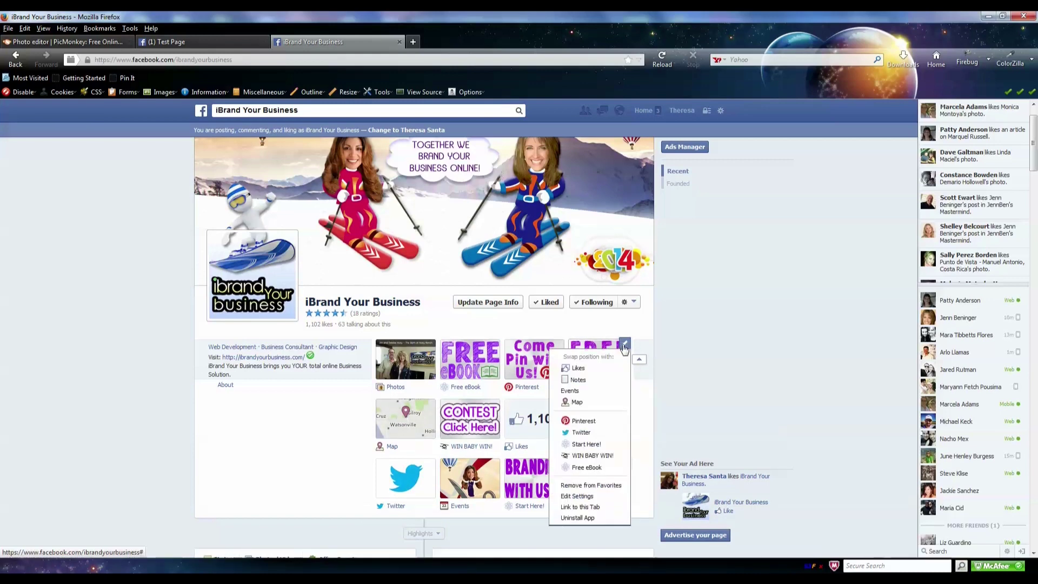
click(589, 496)
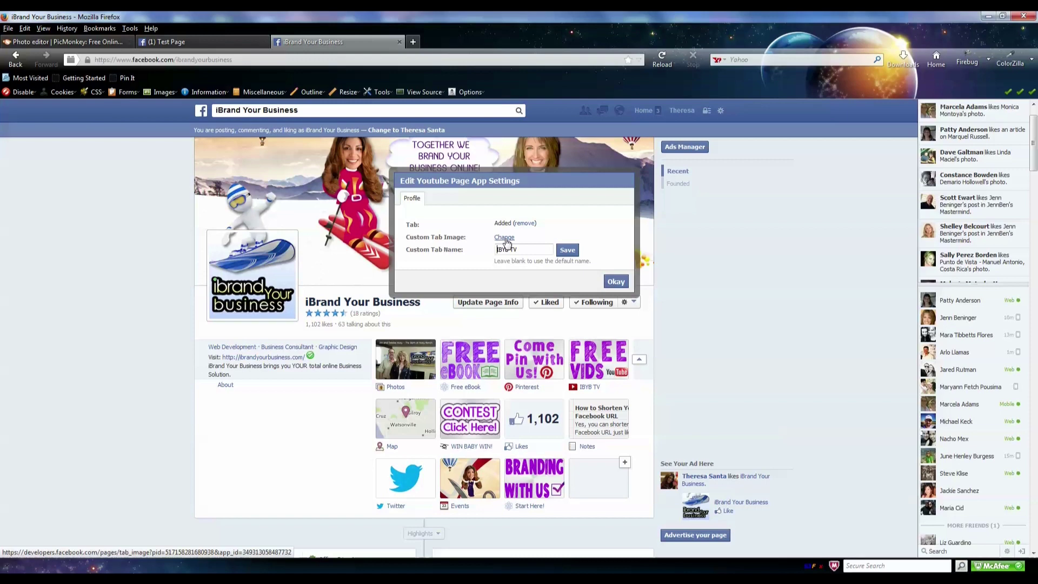
click(624, 281)
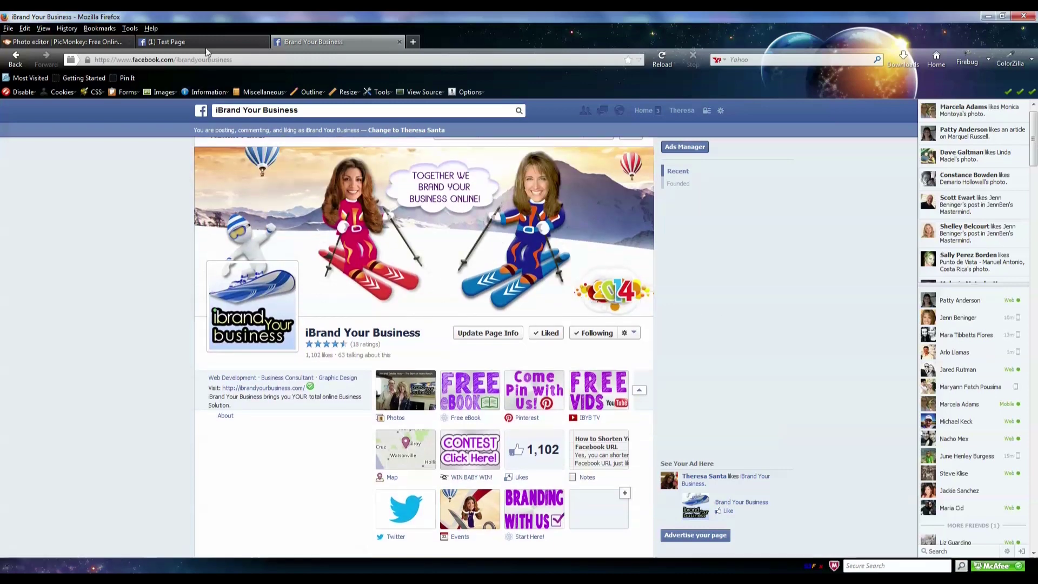
Step: Switch to the Test Page and collapse its app tabs to view the Free eBook tab image
click(204, 43)
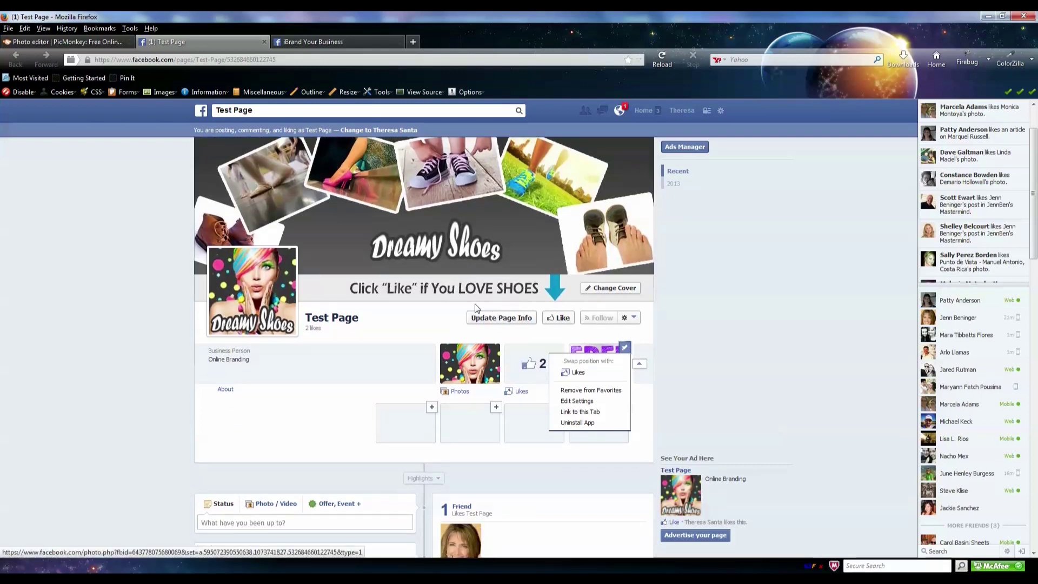
click(682, 351)
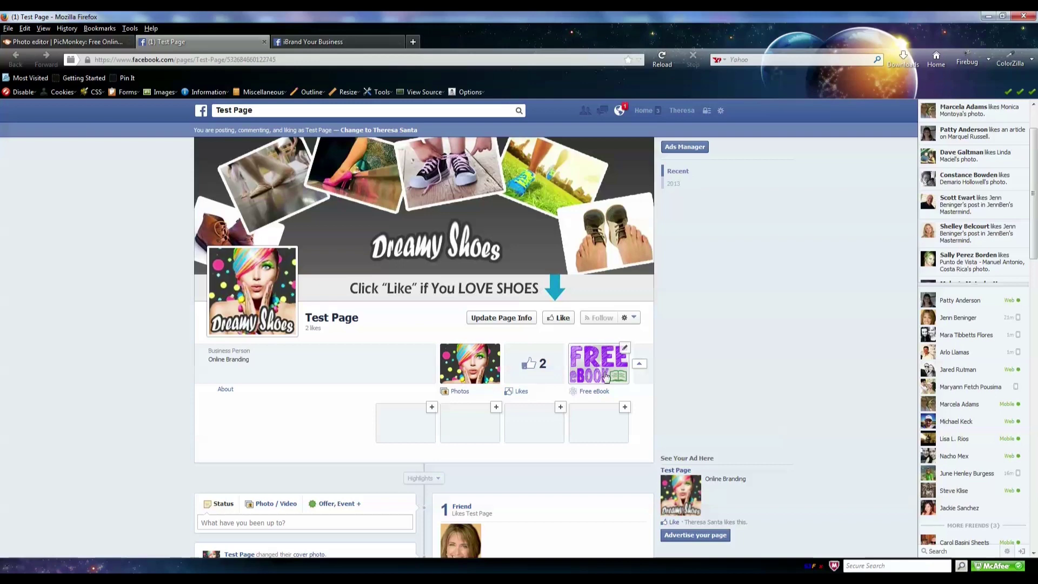
click(639, 363)
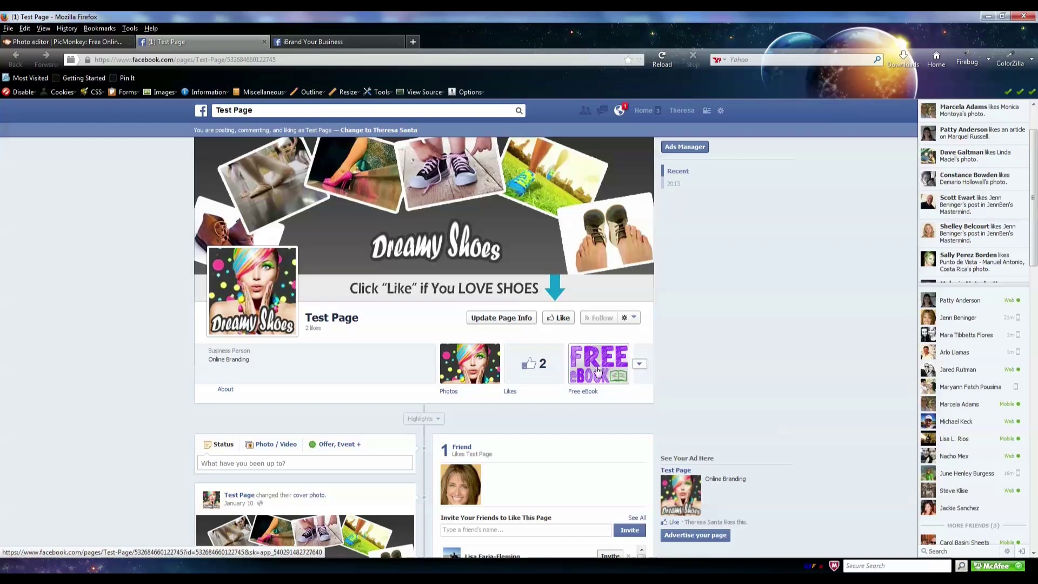
Step: Switch to the open PicMonkey editor and examine the Free Newsletter image up close
click(53, 44)
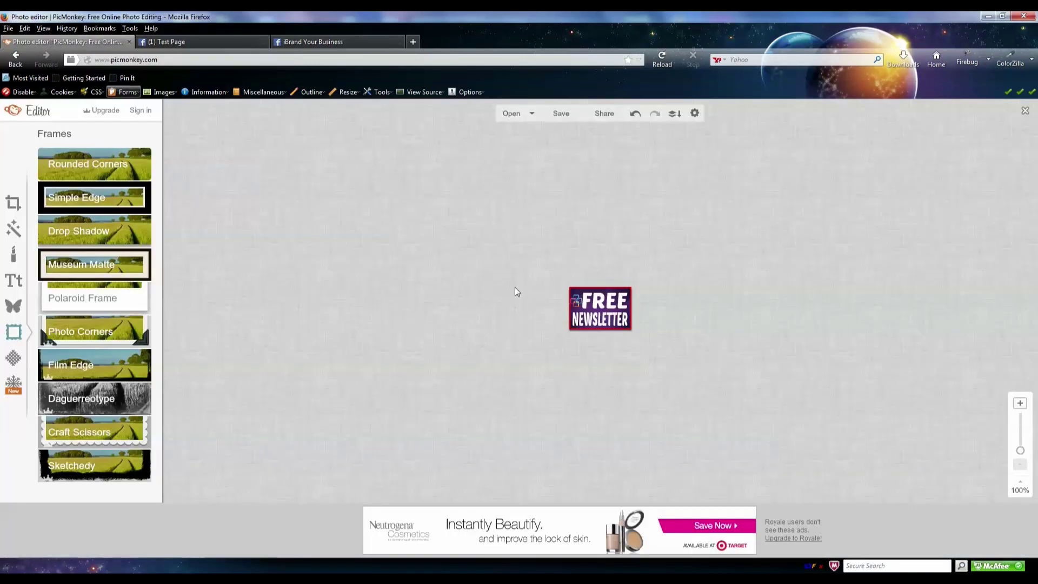
drag(1020, 451, 1027, 429)
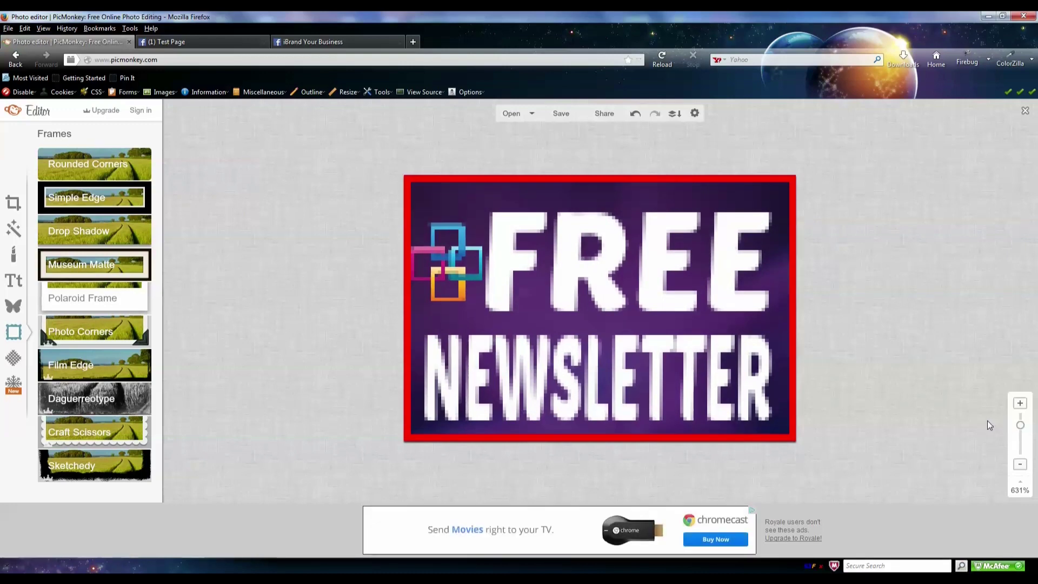
Step: Open picmonkey.com in a new browser tab
key(ctrl+t)
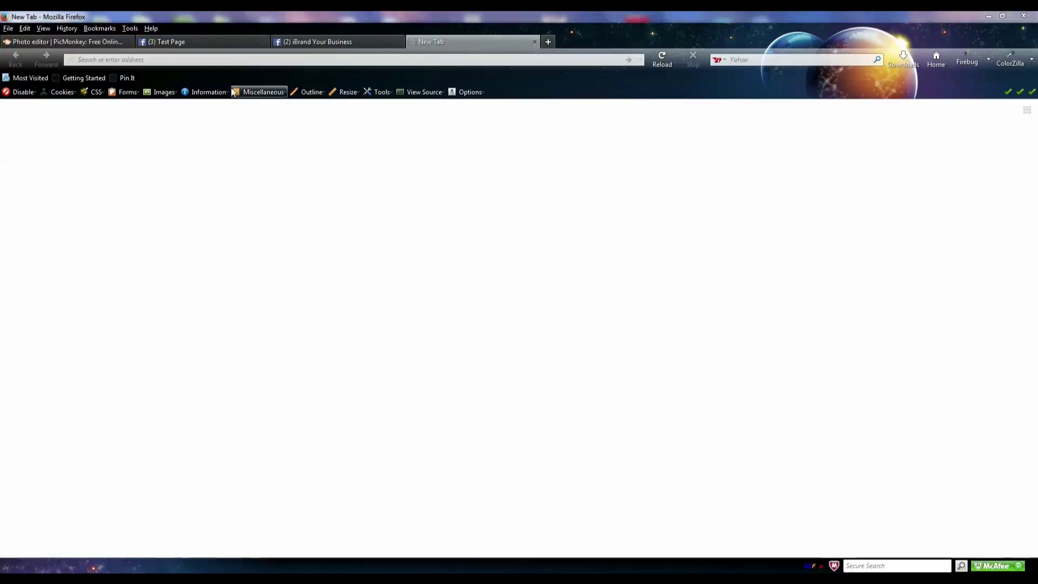
click(220, 60)
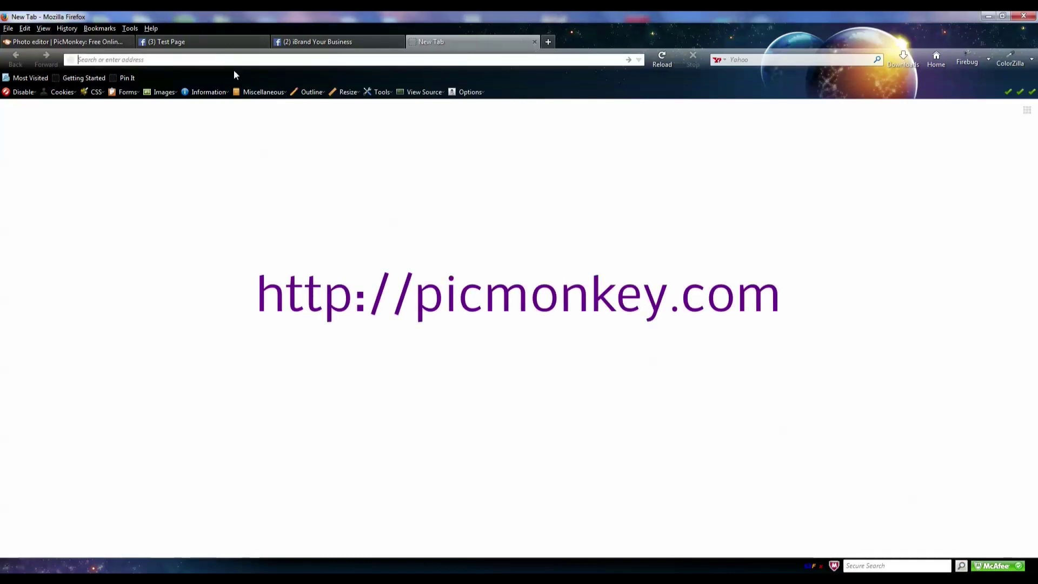
text(picmon)
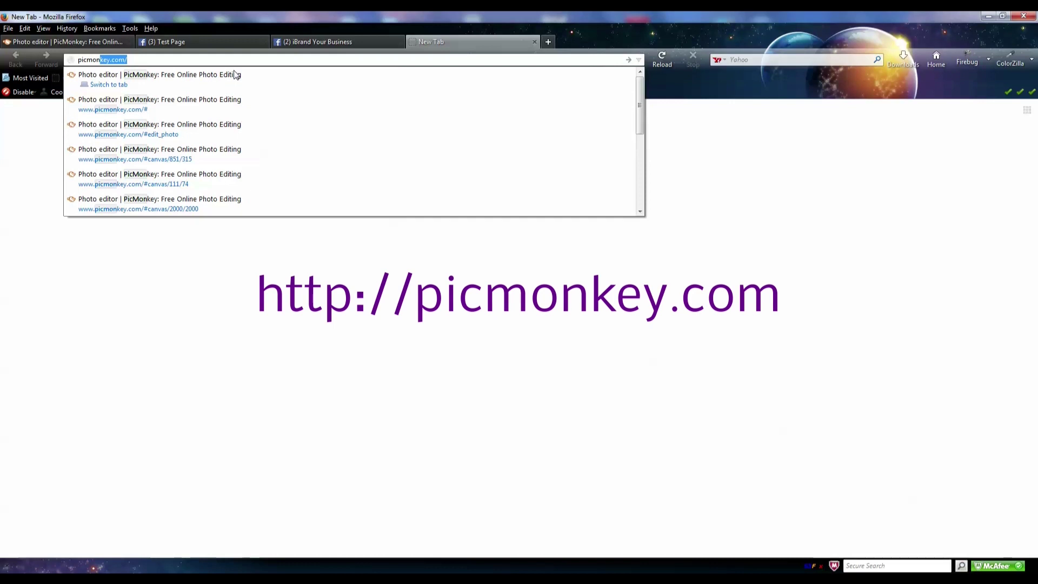
text(key.com)
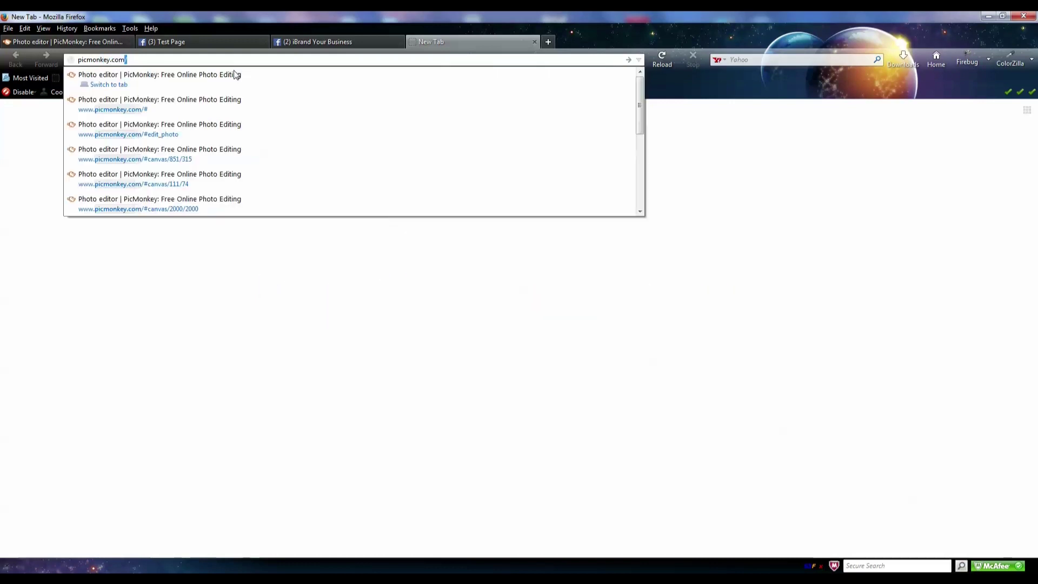
key(Return)
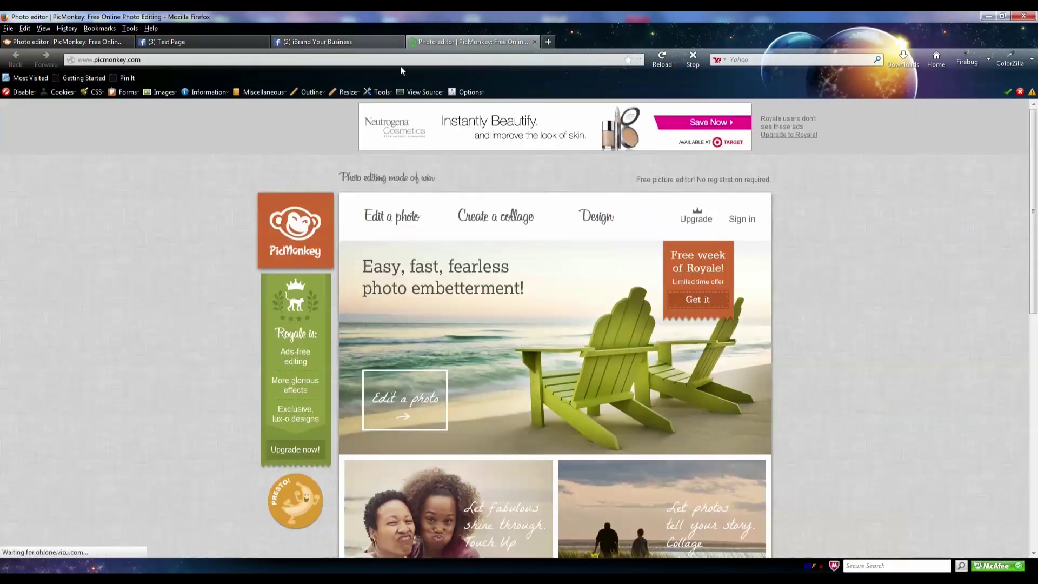
Step: Create a new design canvas with a custom size of 111 × 74 pixels
mouse_move(595, 220)
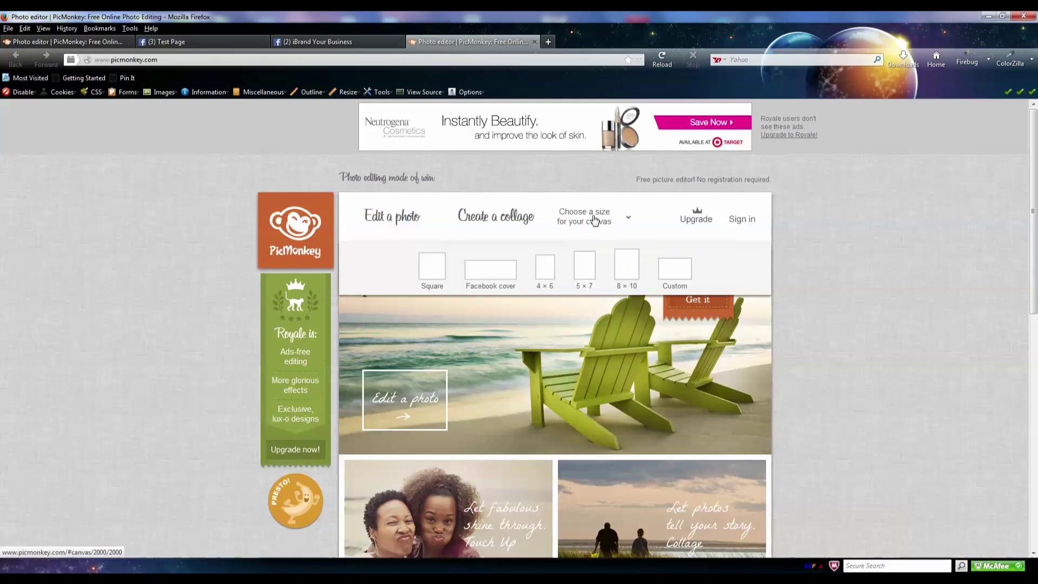
click(668, 270)
double_click(497, 266)
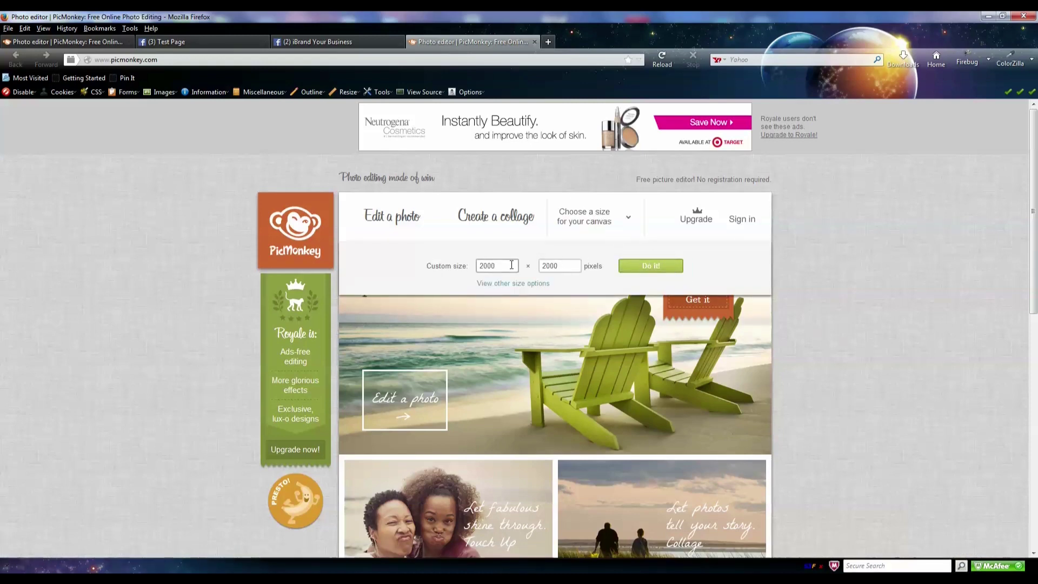
text(111)
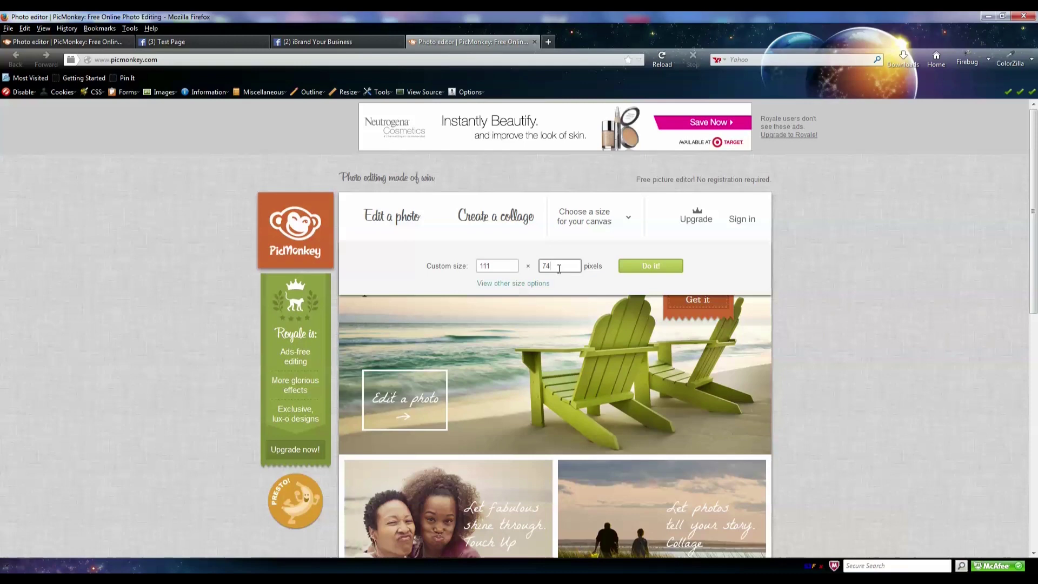
click(631, 266)
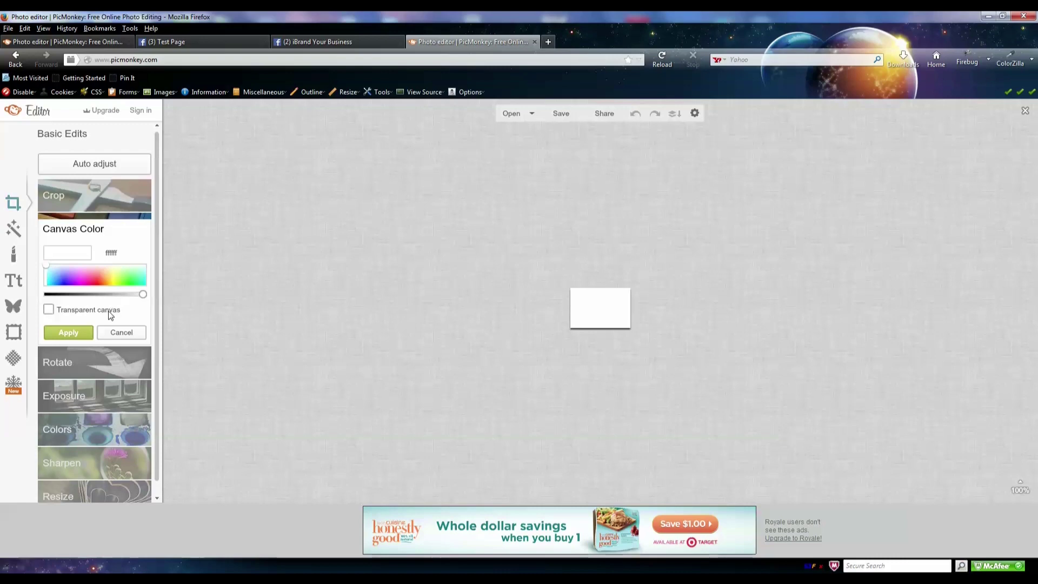
Step: Set the canvas color to 623F86 and apply it
click(113, 253)
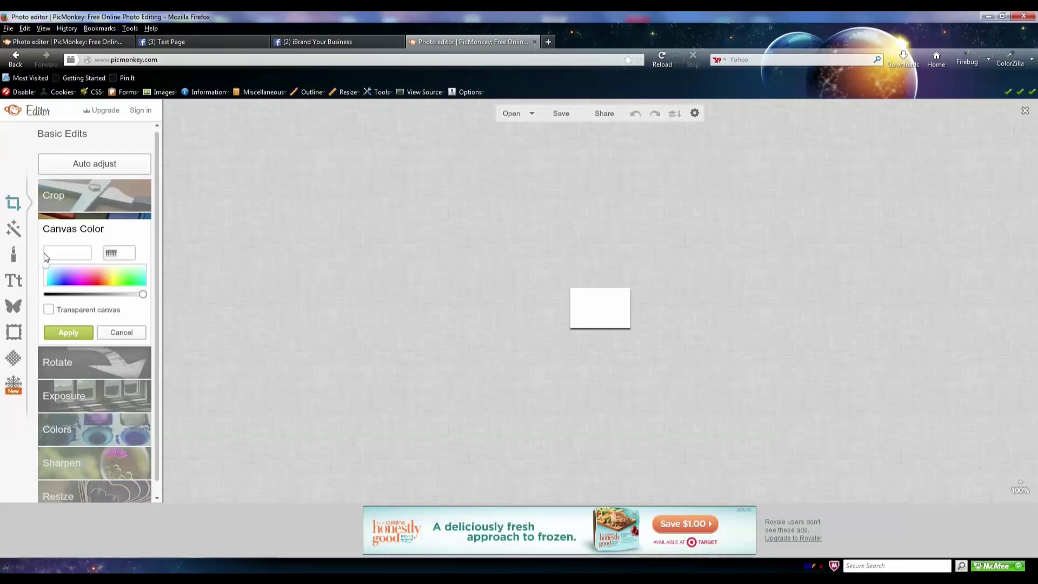
text(623F86)
key(Return)
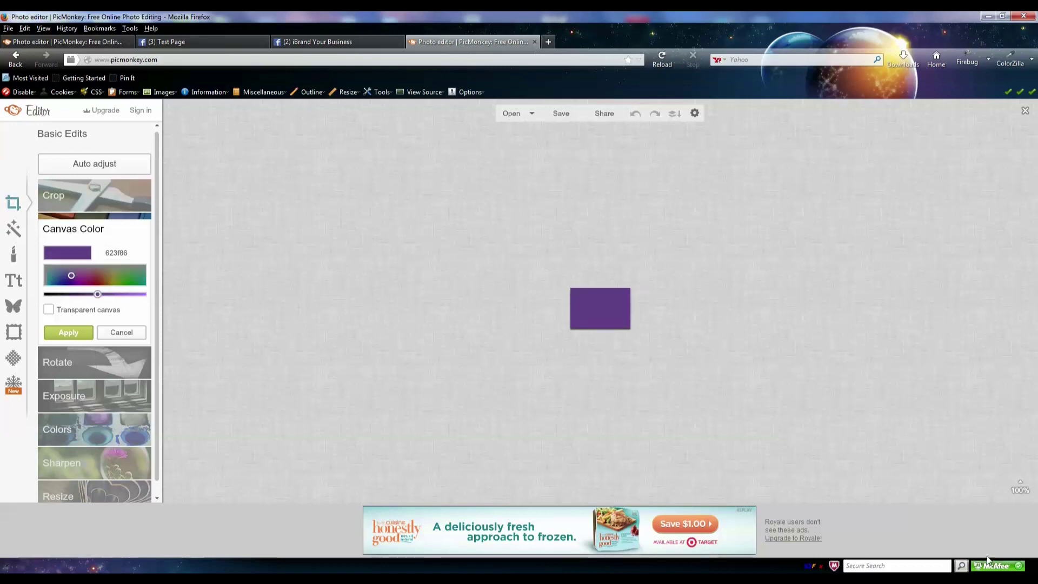
mouse_move(1020, 485)
drag(1020, 452, 1022, 425)
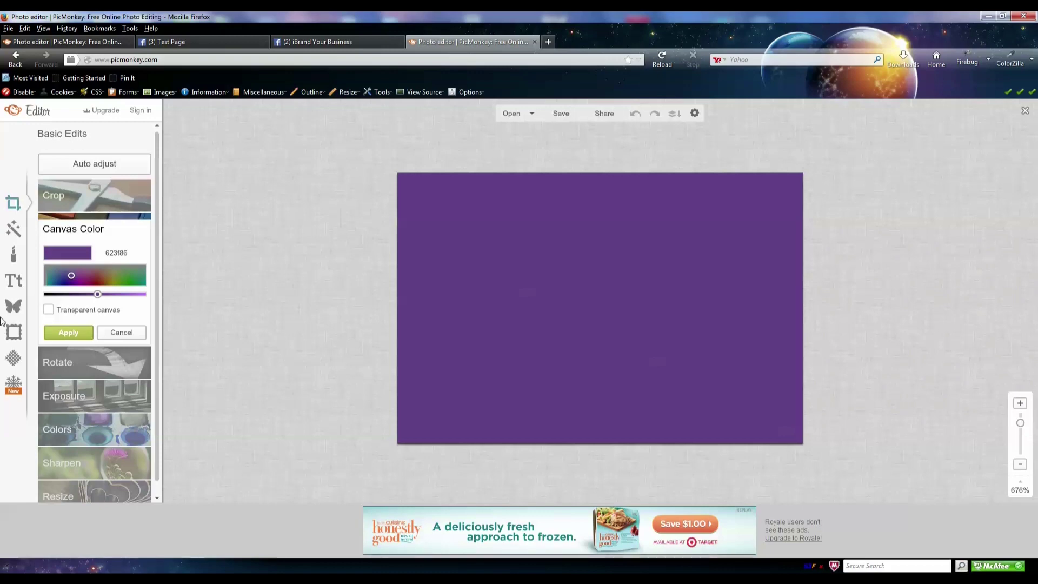
click(16, 360)
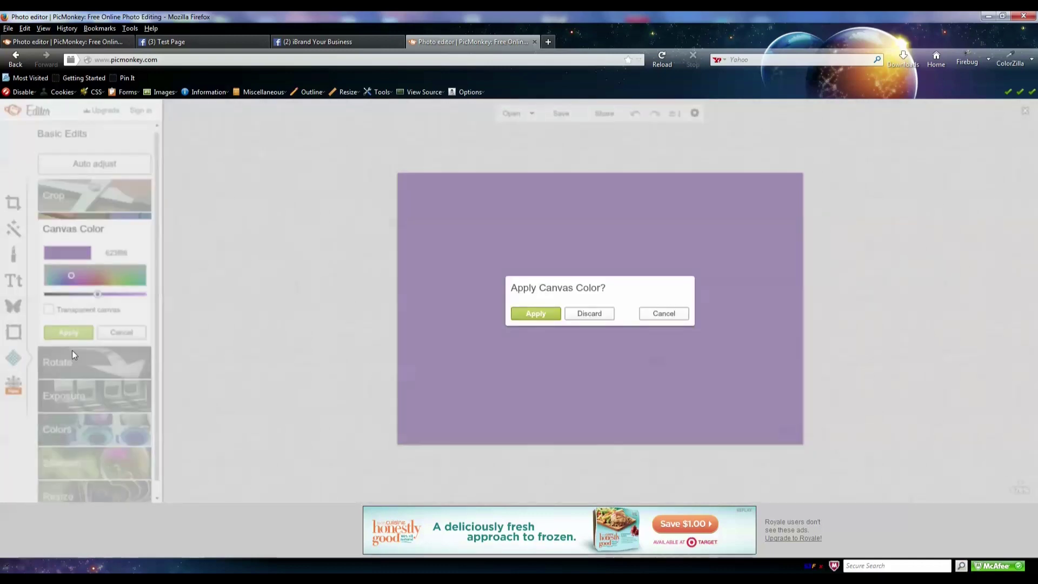
click(533, 313)
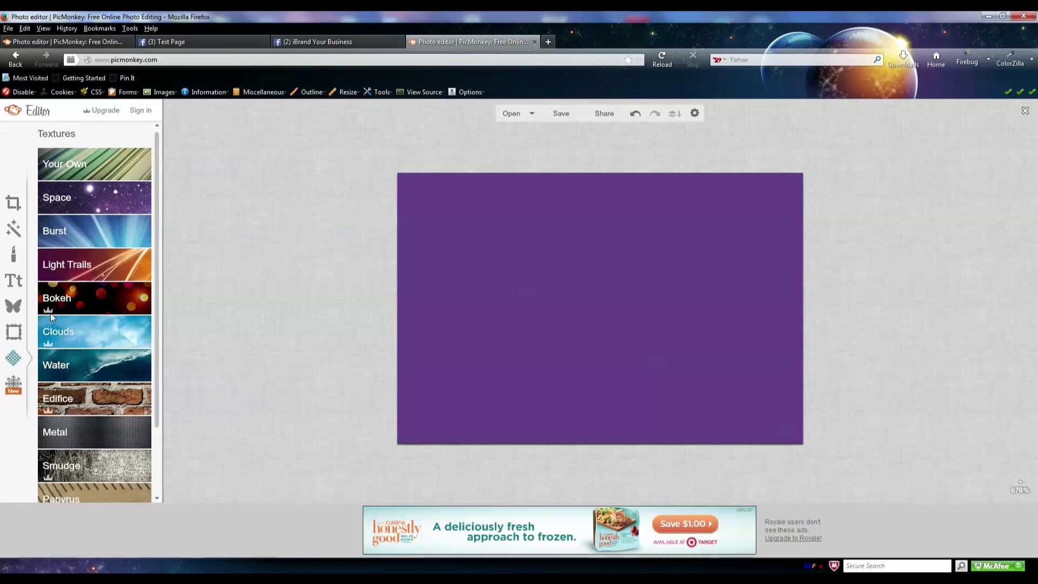
Step: Apply the third Space texture, the one with the pink glow, to the canvas
mouse_move(51, 312)
click(96, 203)
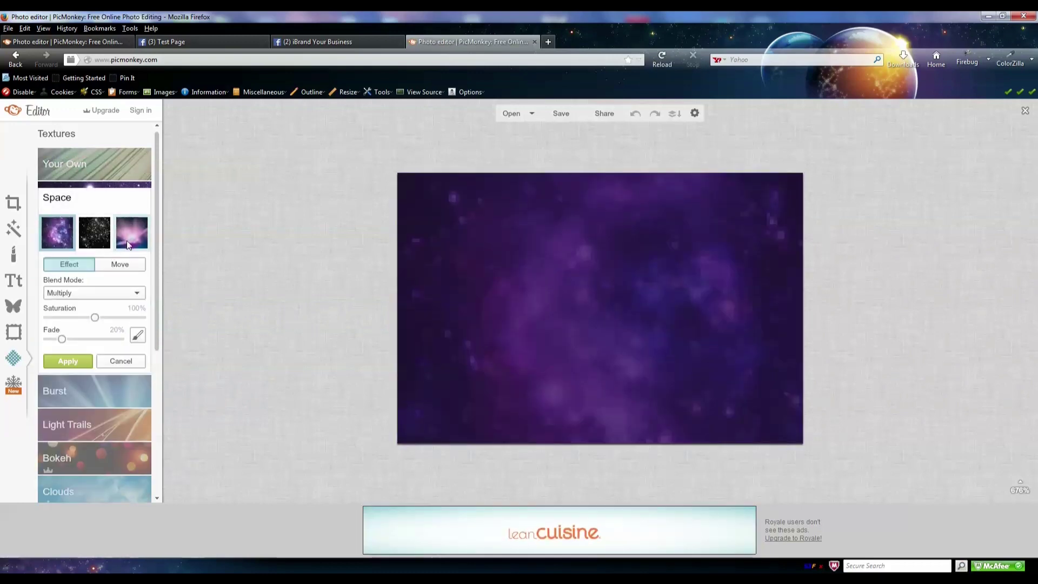
click(129, 239)
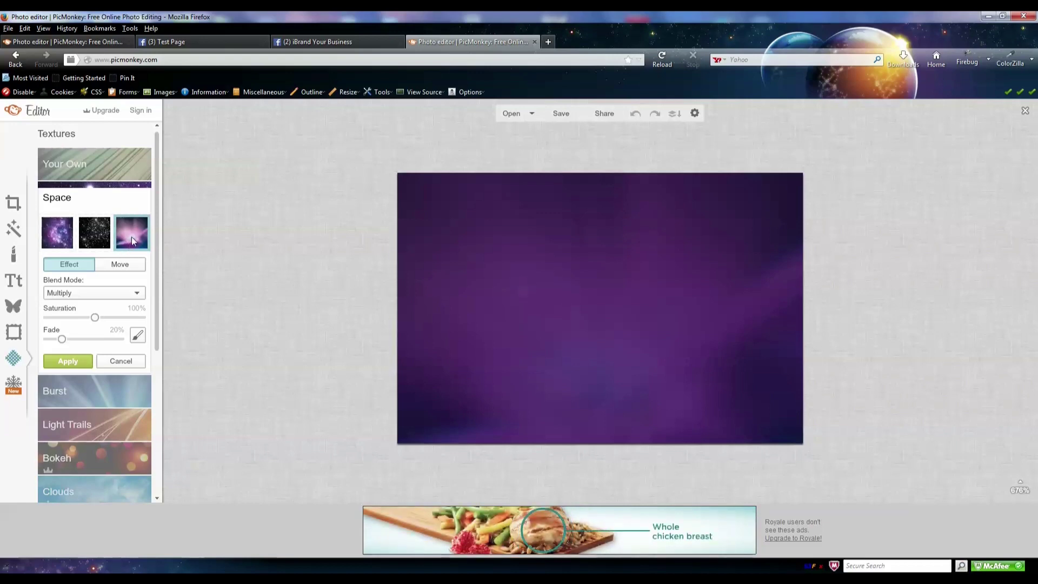
click(68, 361)
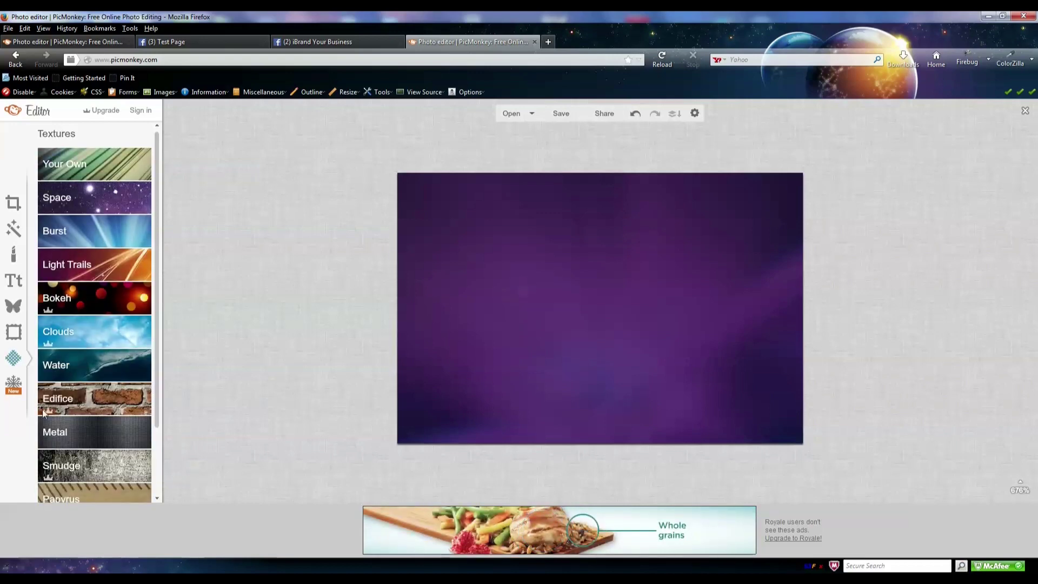
Step: Add a text box to the canvas in the Poetsen One font
click(9, 288)
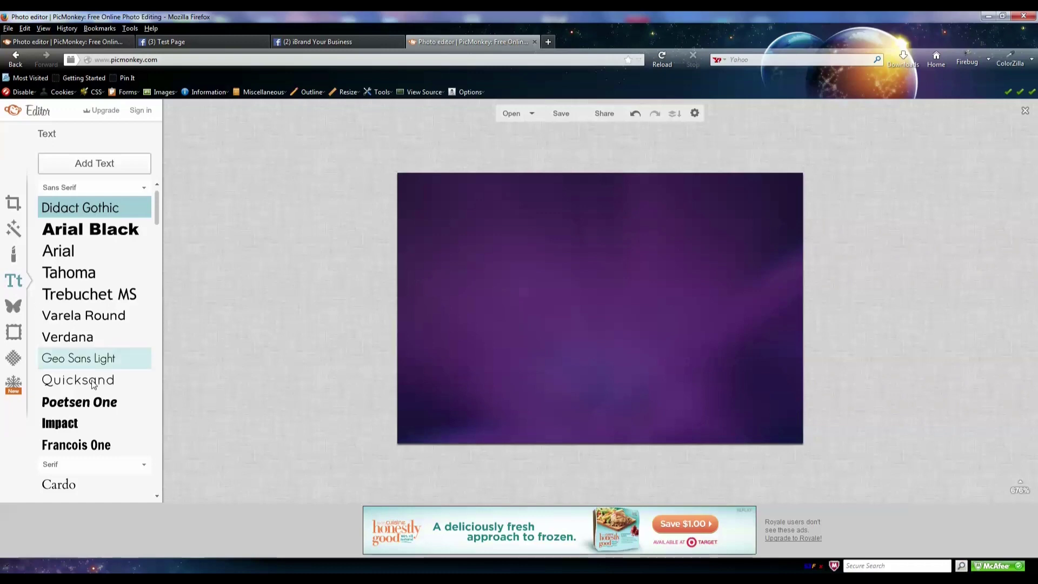
click(93, 402)
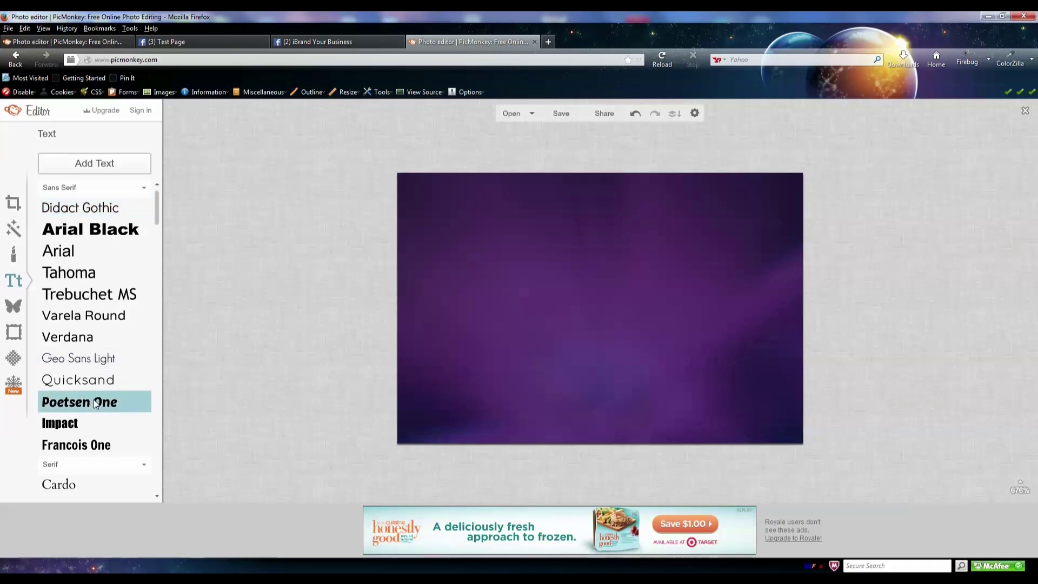
click(97, 163)
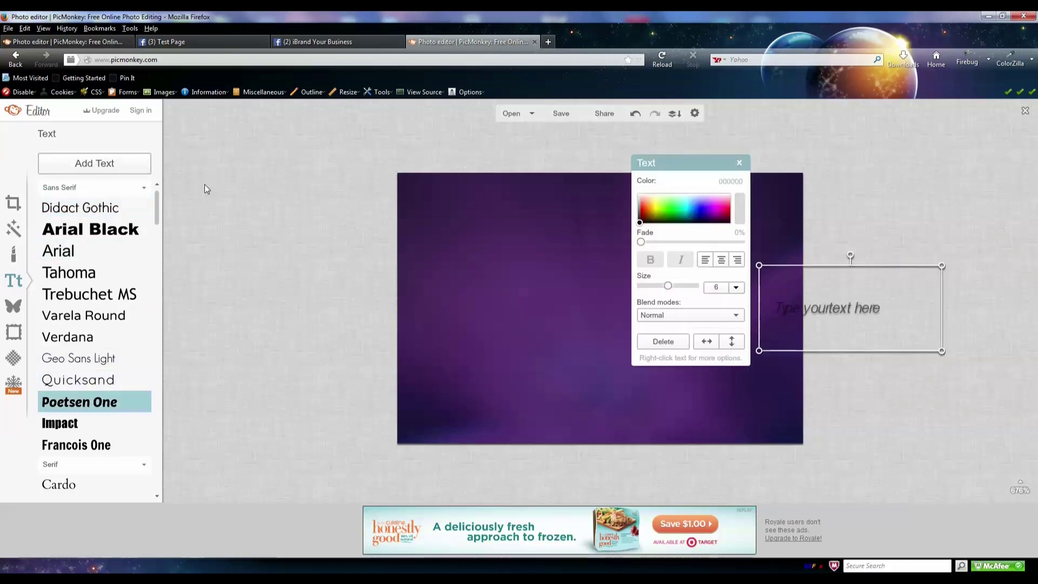
Step: Move the new text box onto the upper middle of the canvas and set its text color to white
drag(814, 308, 568, 235)
drag(749, 165, 905, 168)
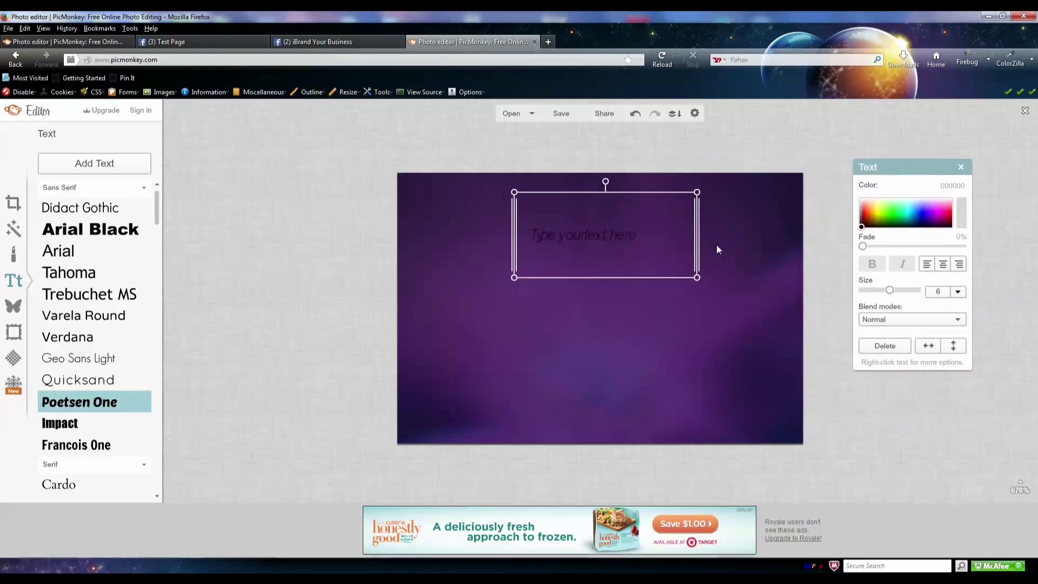
drag(863, 225, 855, 192)
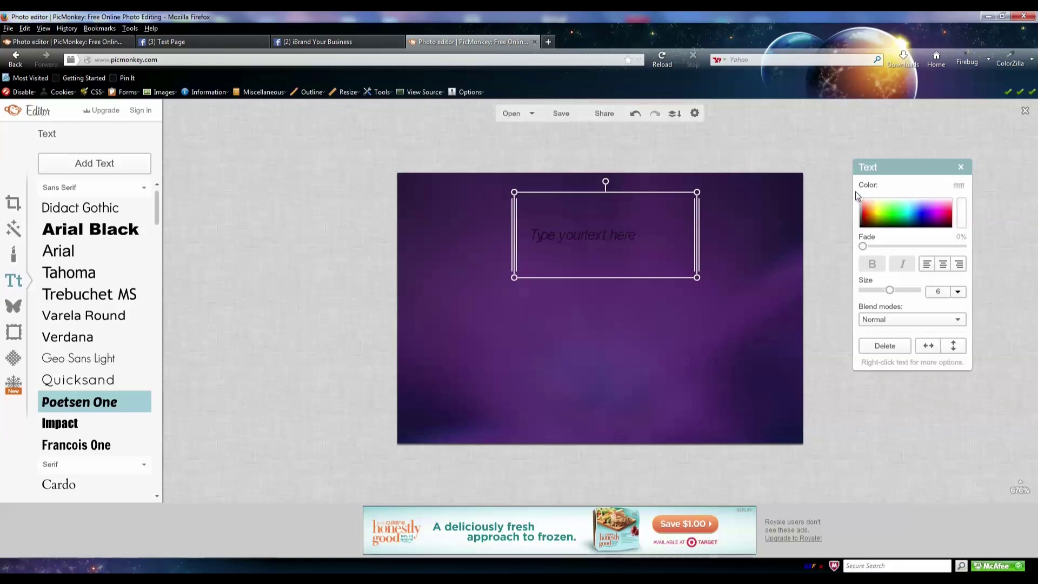
Step: Enter the text FREE in capitals in the text box
click(569, 229)
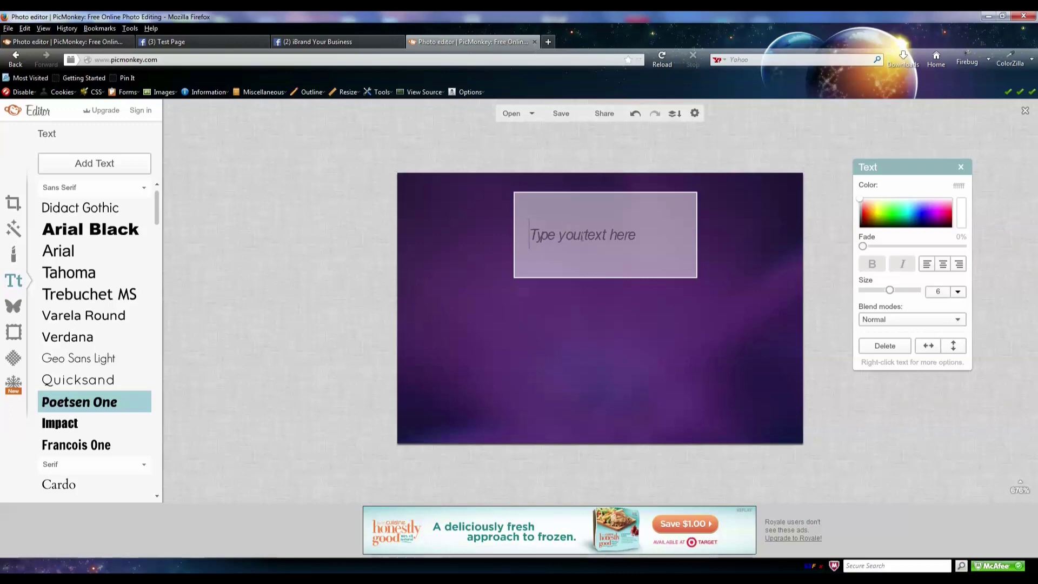
text(free)
key(BackSpace)
key(BackSpace)
key(BackSpace)
key(BackSpace)
text(FREE)
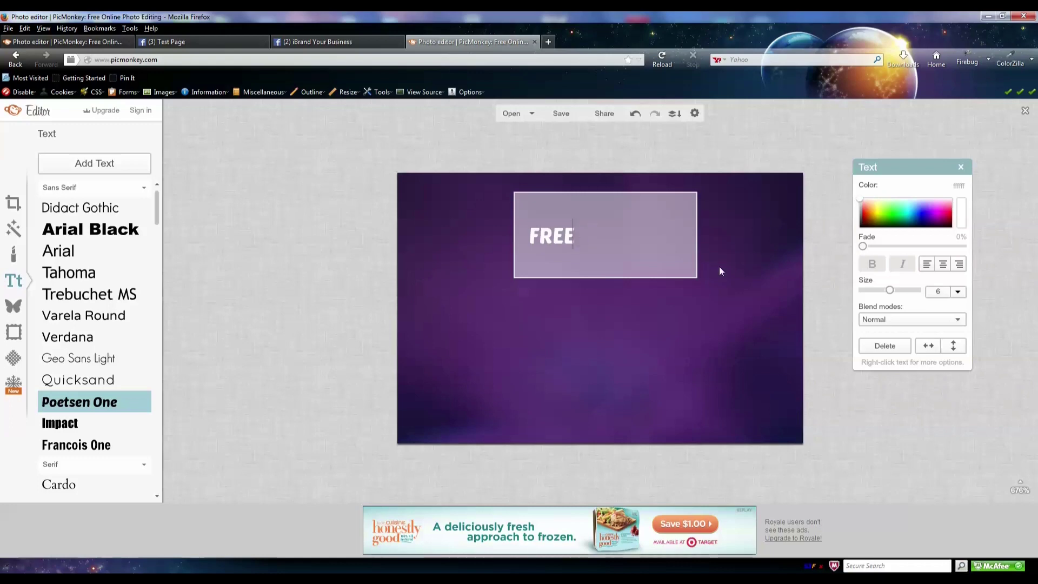
Step: Enlarge the FREE text to size 24 and widen its box across most of the canvas so the word fits on one line
drag(889, 290, 894, 291)
drag(574, 235, 521, 240)
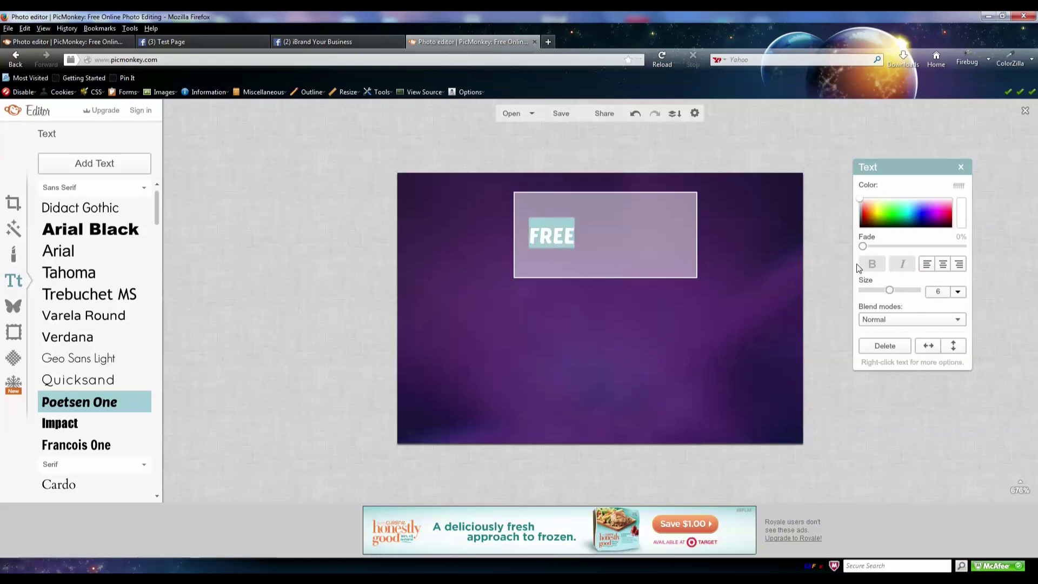
drag(887, 292, 921, 293)
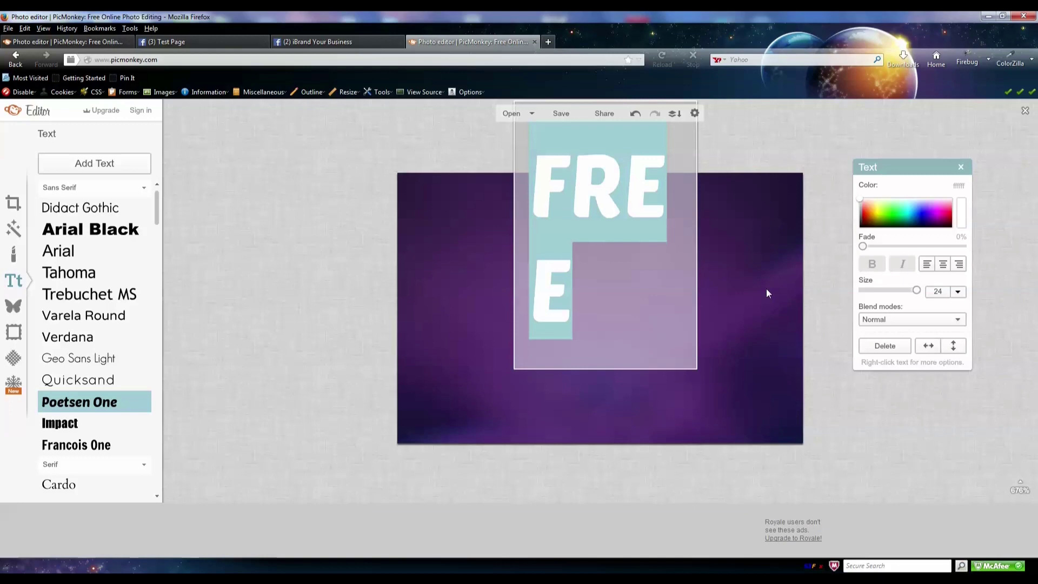
click(730, 288)
drag(593, 200, 585, 258)
double_click(532, 274)
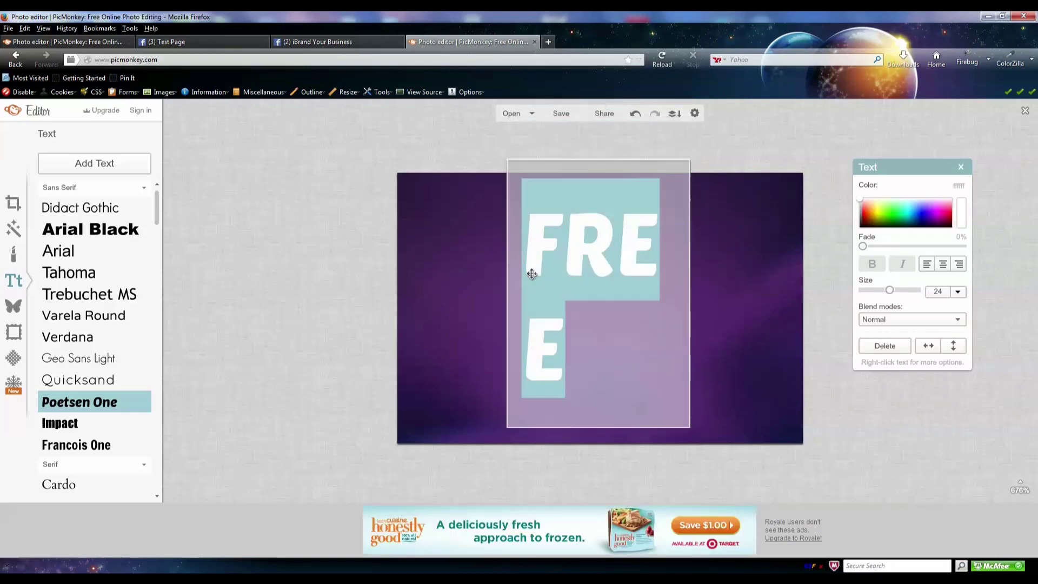
click(507, 283)
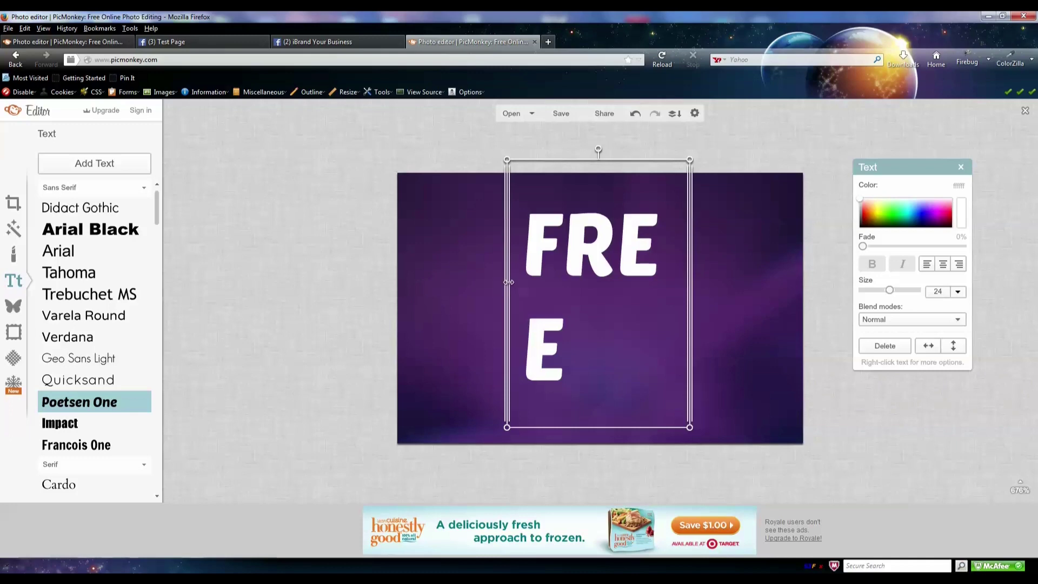
drag(508, 283, 412, 290)
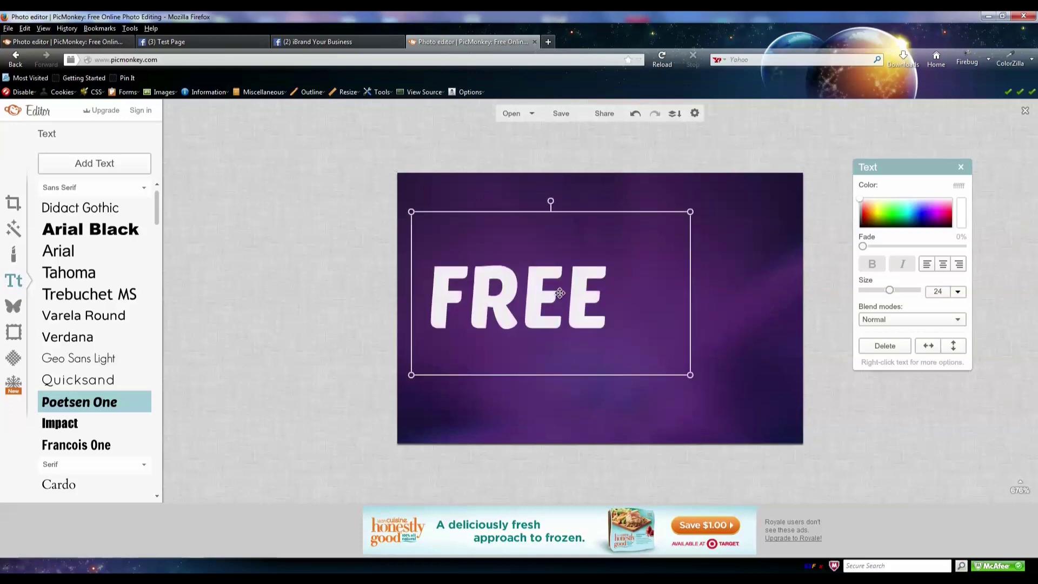
drag(694, 303, 798, 303)
Step: Set the FREE text to size 38 and place it in the upper right of the canvas
double_click(584, 306)
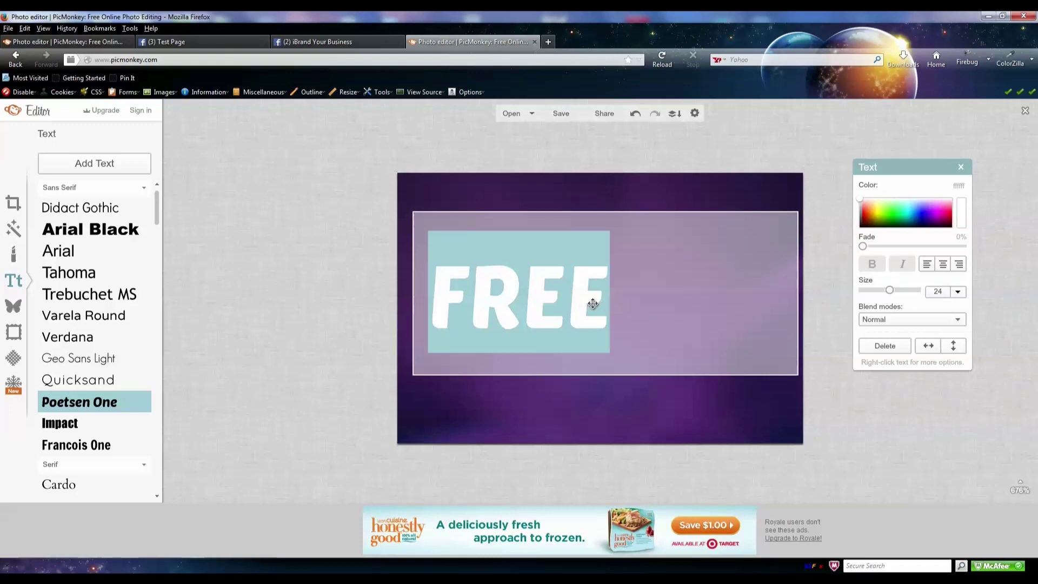
mouse_move(893, 292)
mouse_down()
mouse_move(904, 293)
mouse_move(889, 292)
mouse_up()
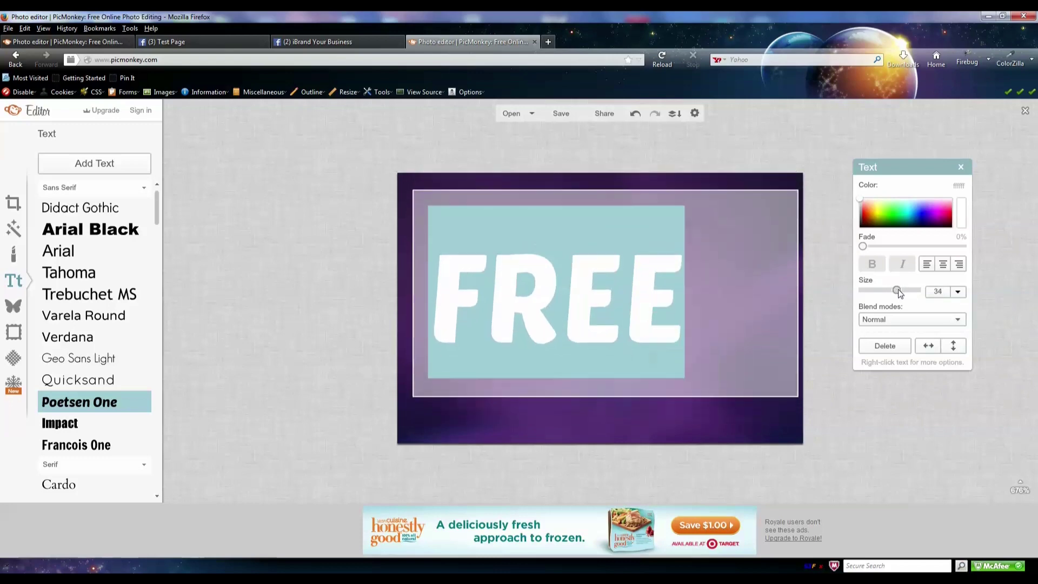
click(821, 378)
click(664, 307)
drag(670, 296, 713, 264)
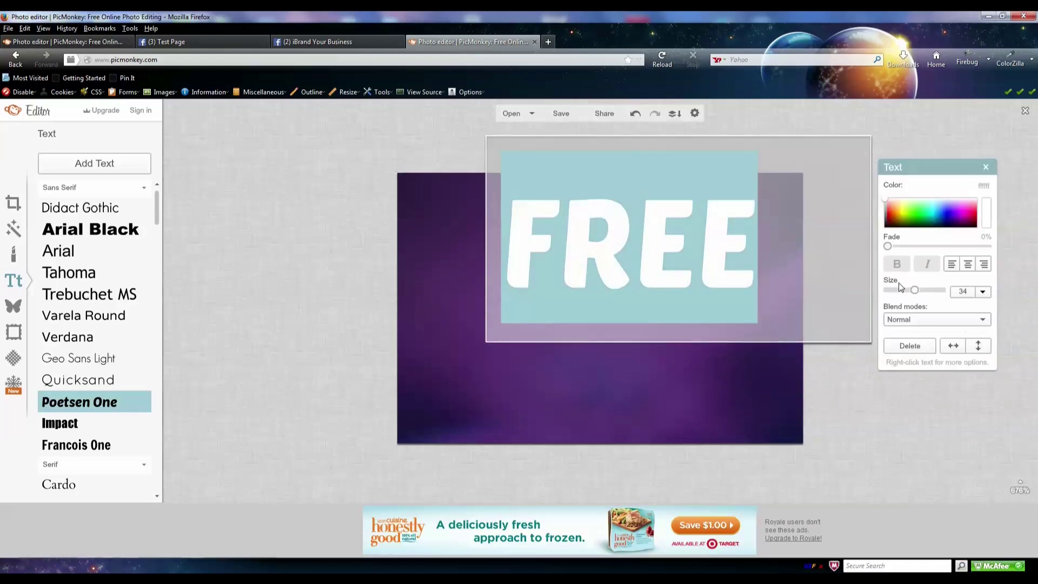
drag(917, 292, 918, 292)
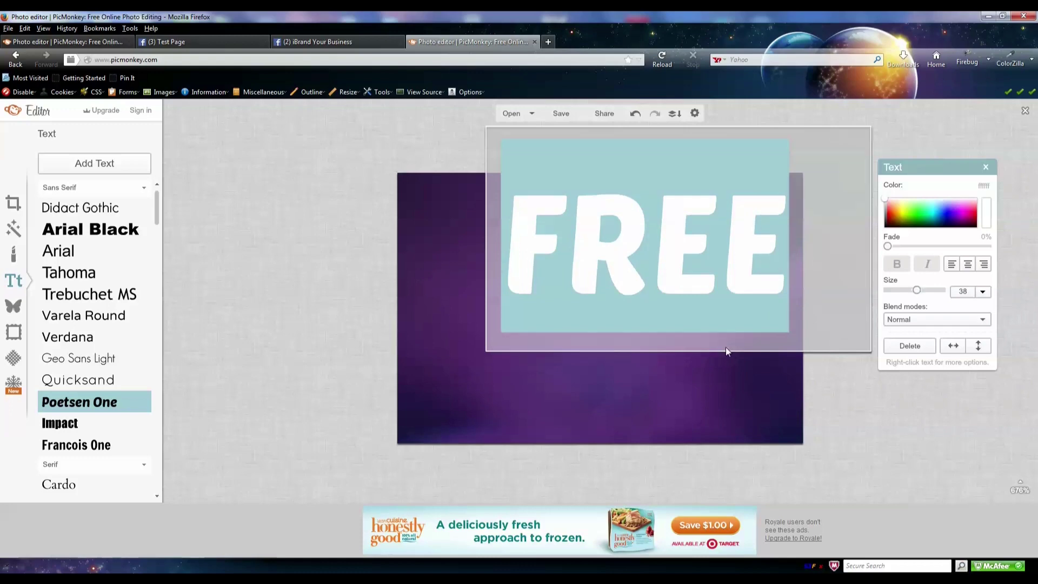
click(865, 437)
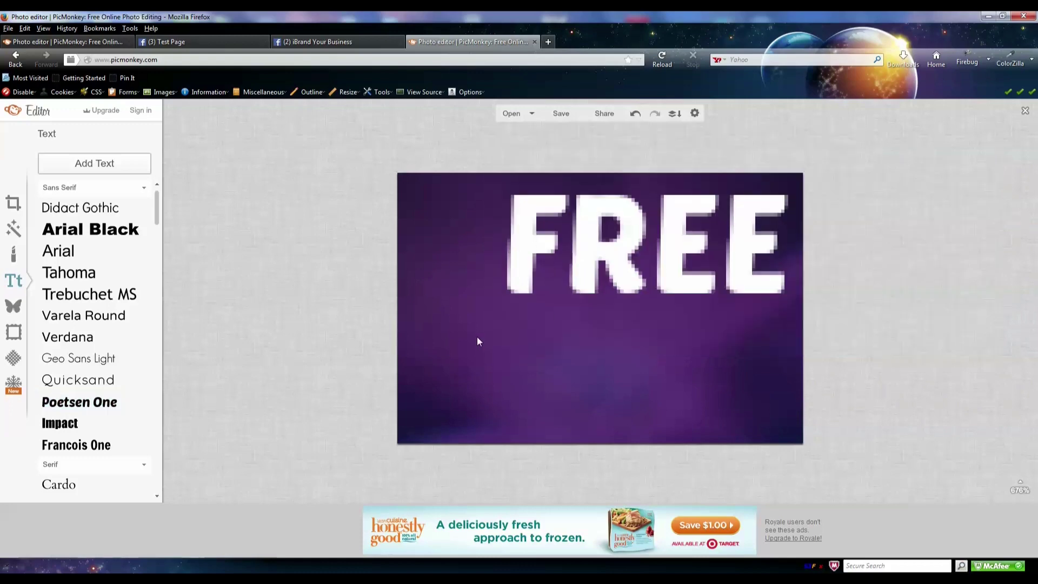
Step: Add a second text box below FREE and enter NEWSLETTER in it
click(81, 171)
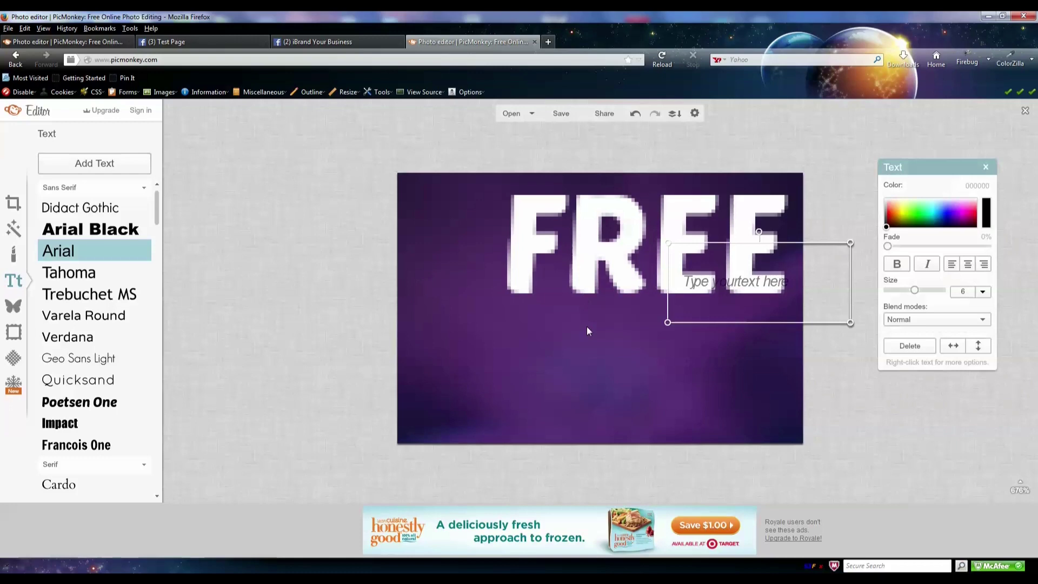
drag(727, 285, 573, 369)
click(573, 369)
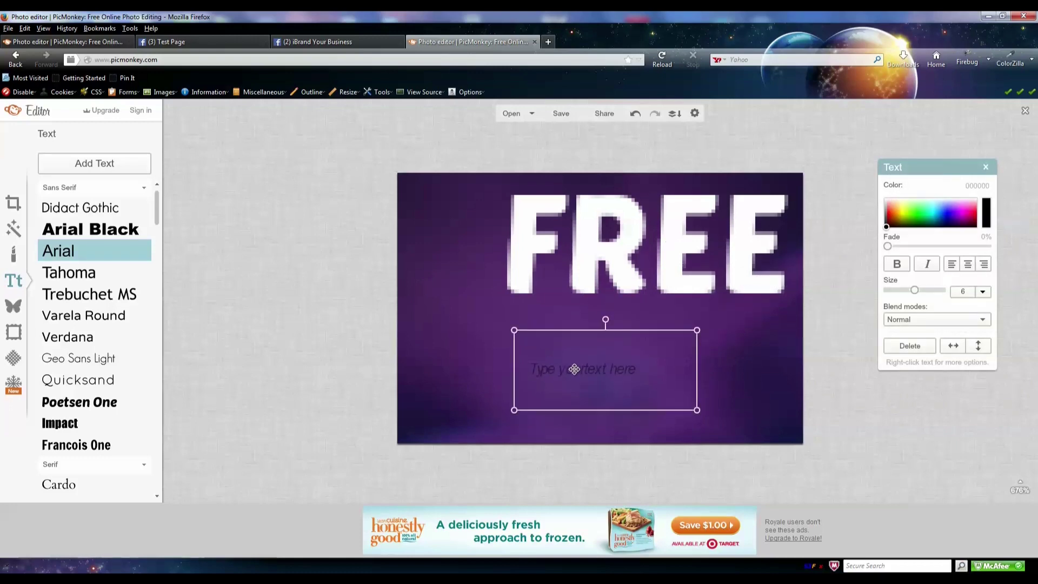
text(NEW)
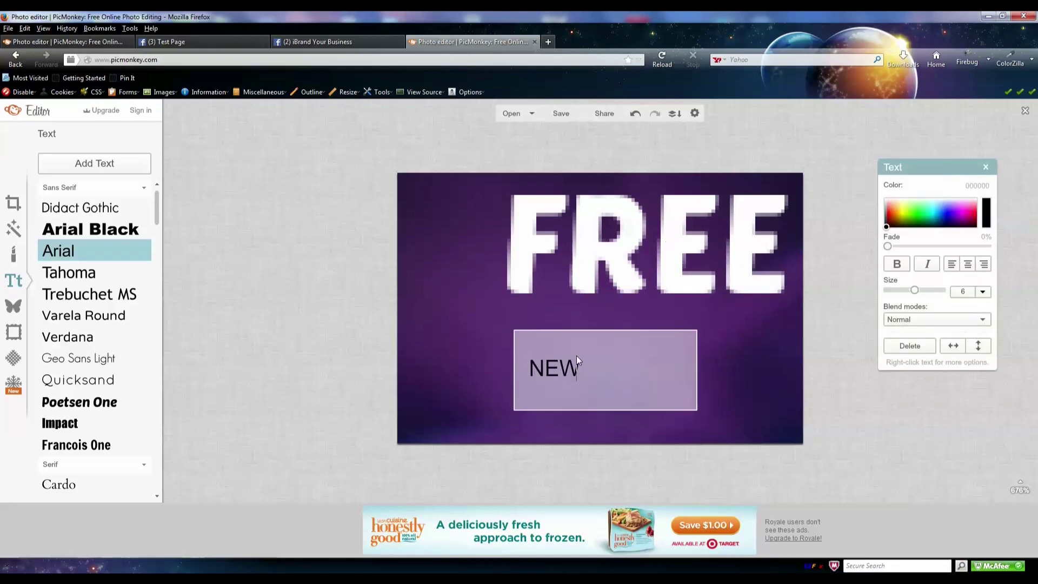
text(SLETTER)
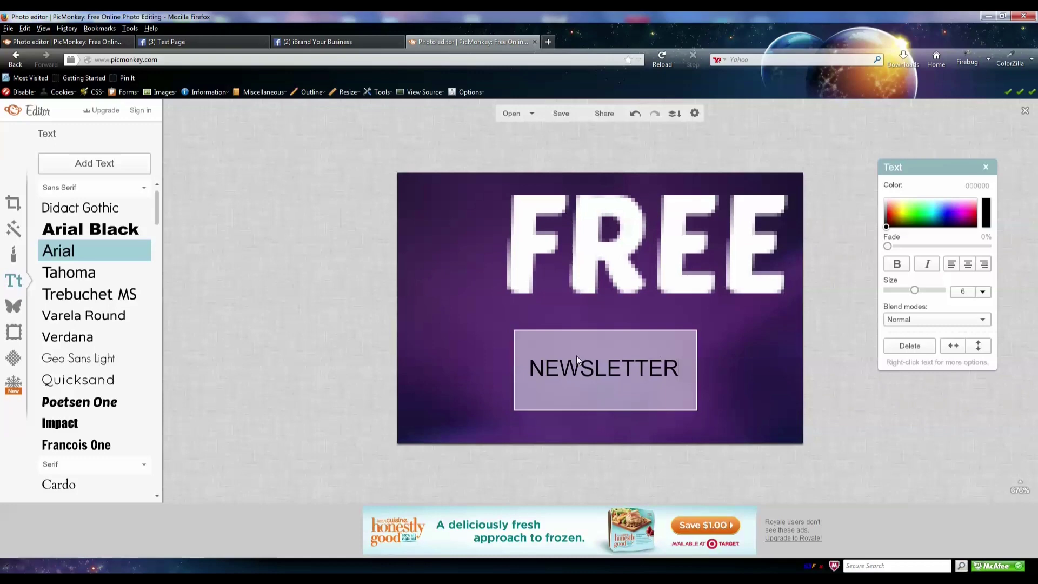
key(BackSpace)
key(BackSpace)
key(BackSpace)
key(BackSpace)
key(BackSpace)
text(ETTER)
Step: Format the NEWSLETTER text in the Poetsen One font, white, at size 11
double_click(672, 366)
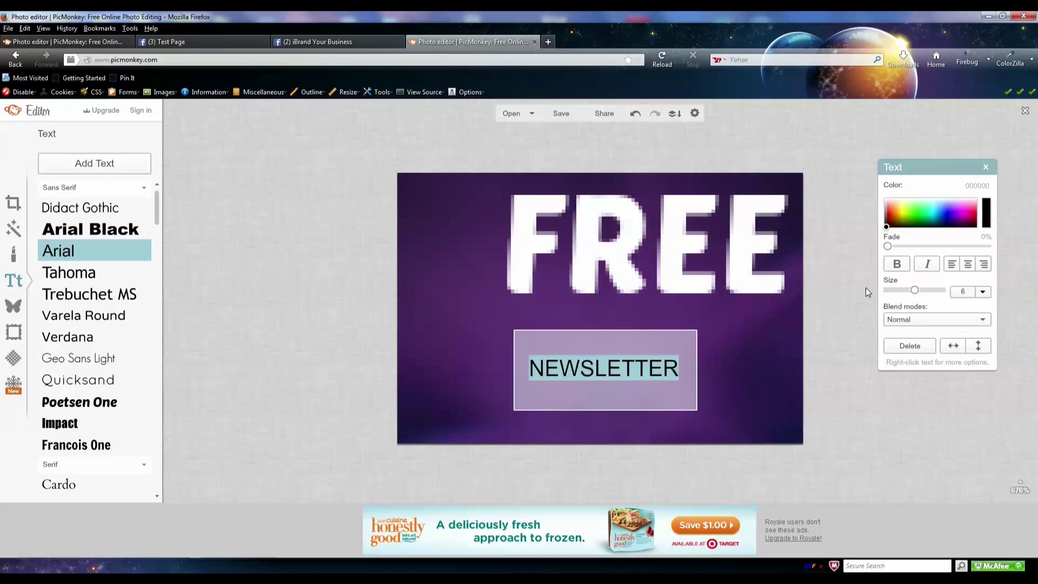
click(96, 404)
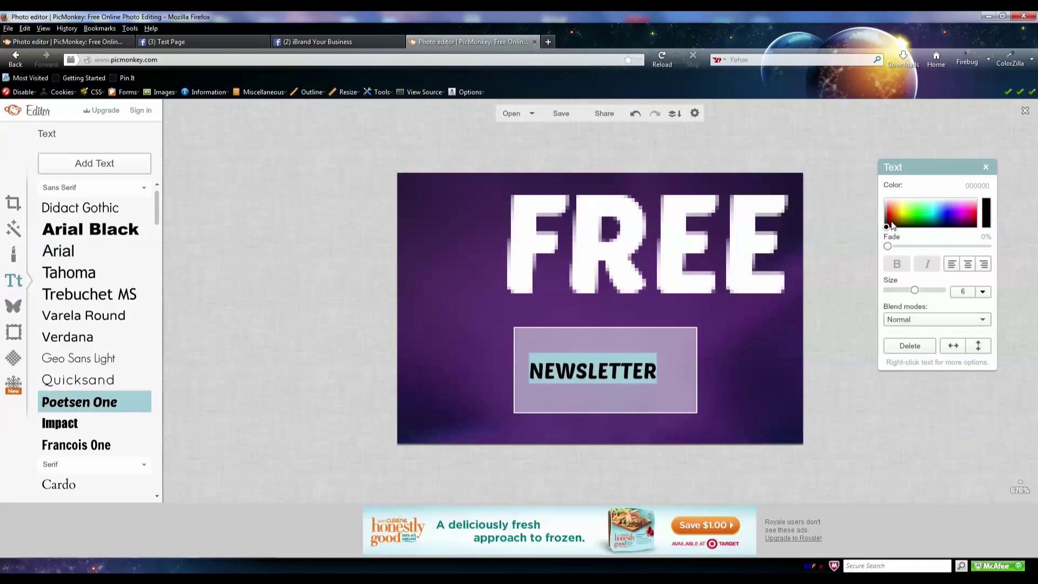
drag(886, 228, 884, 191)
mouse_move(914, 289)
mouse_down()
mouse_move(925, 291)
mouse_move(914, 291)
mouse_up()
Step: Widen the NEWSLETTER text box to span the canvas and set its text to size 17
drag(697, 364, 799, 364)
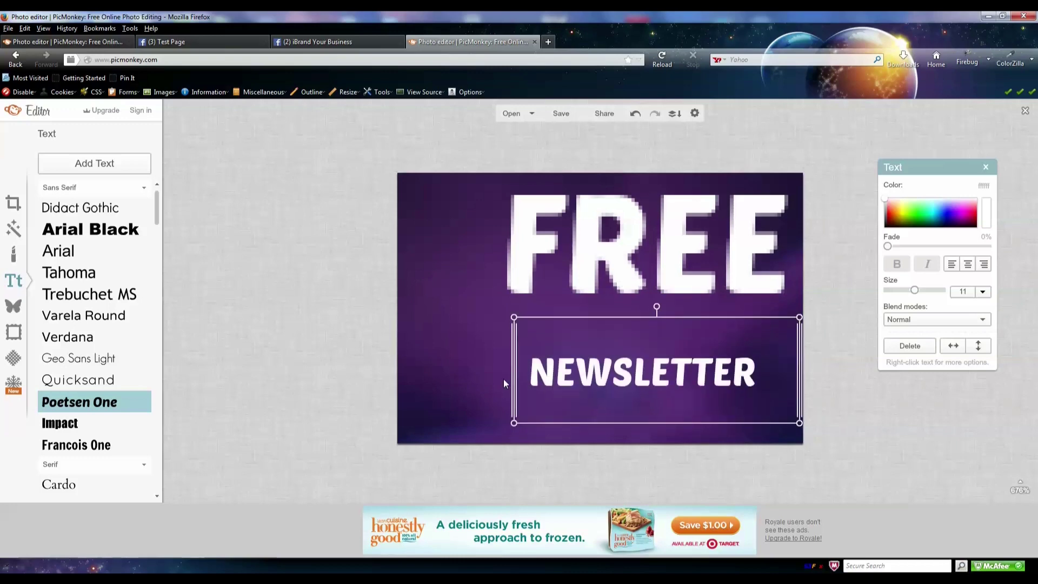
drag(511, 378, 397, 387)
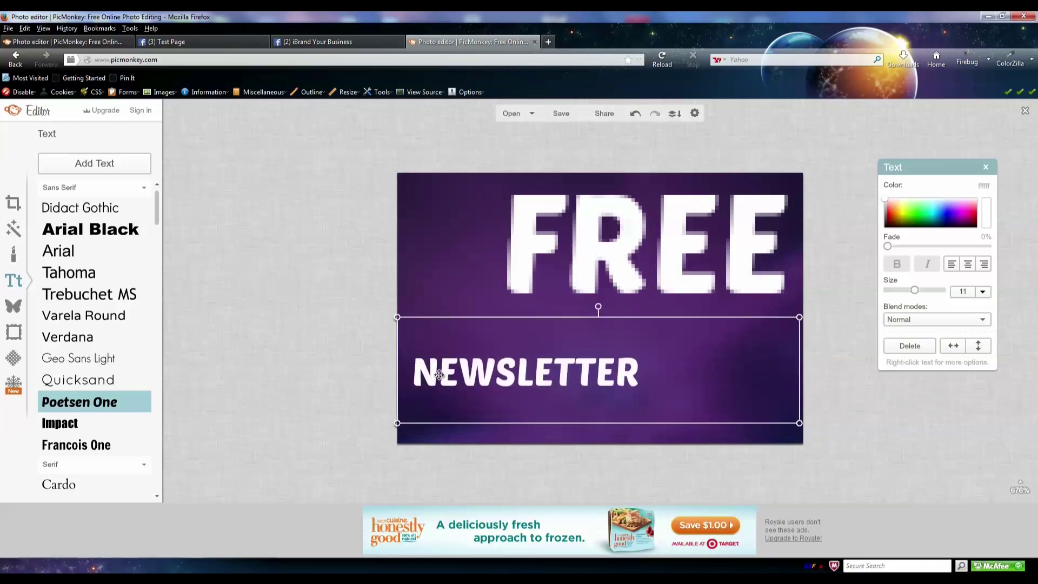
double_click(624, 363)
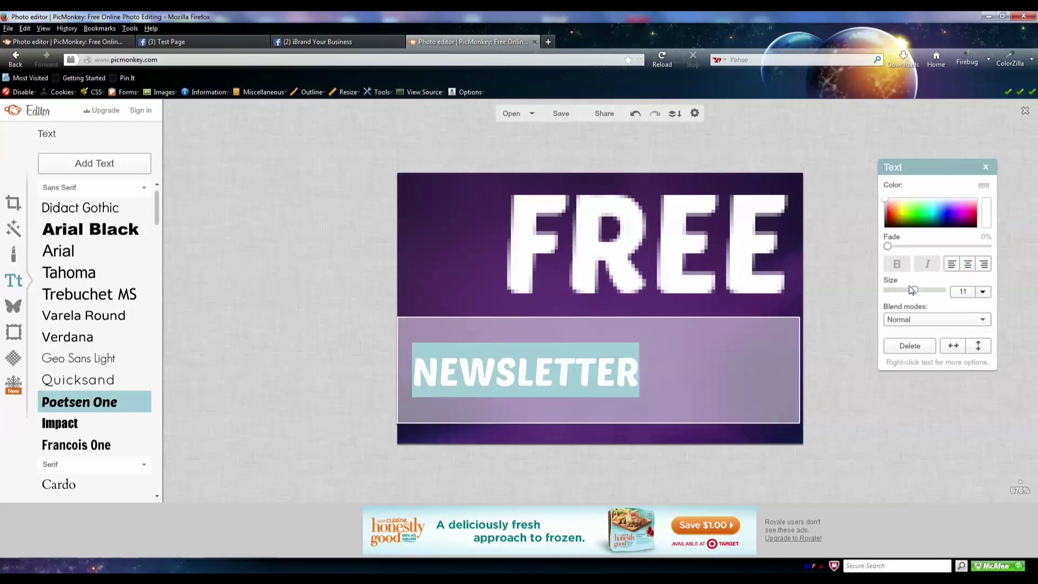
drag(919, 293, 927, 294)
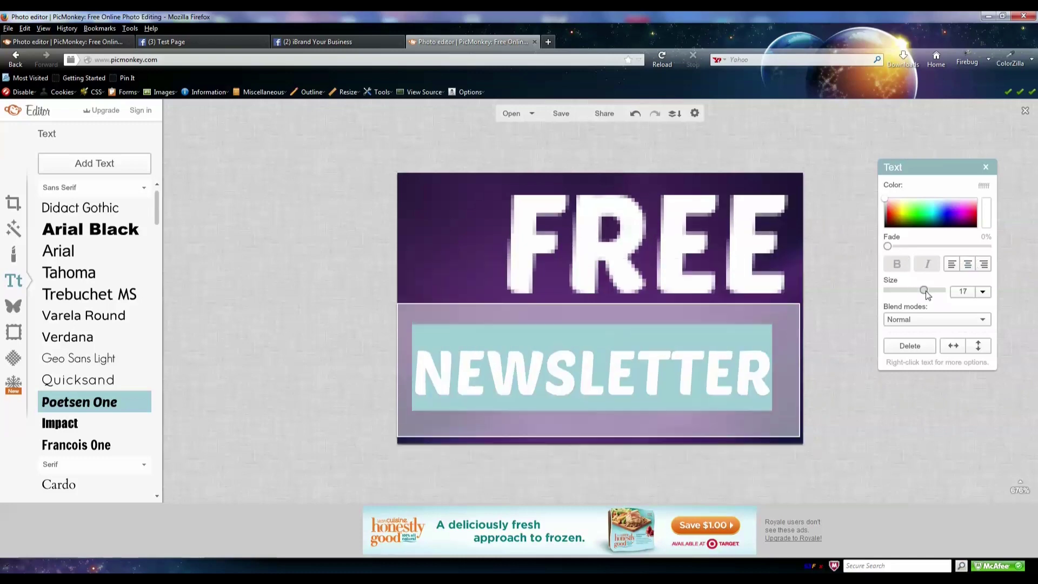
click(822, 391)
click(745, 372)
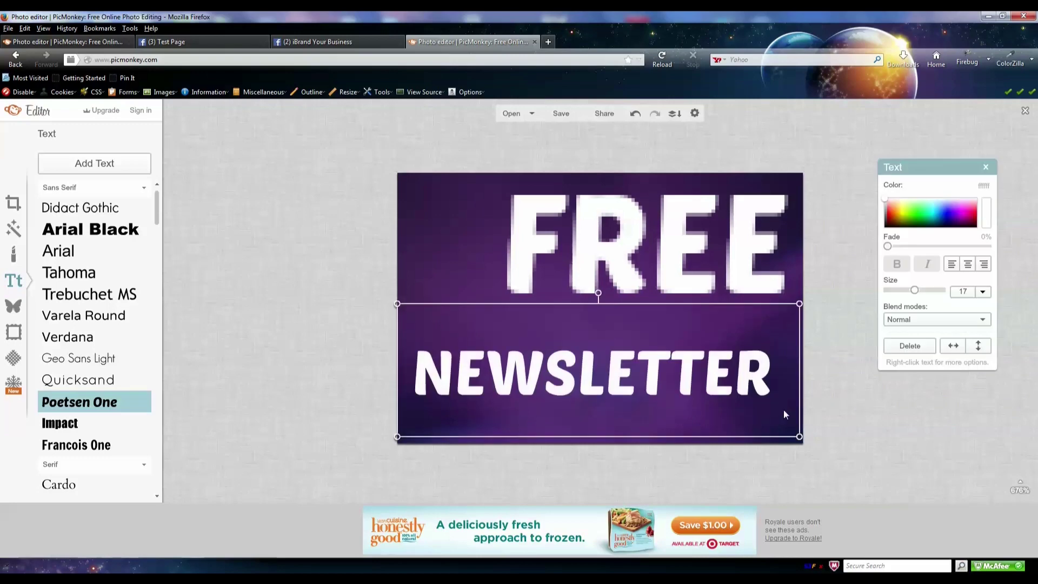
Step: Scale the NEWSLETTER text up to size 18 and position it near the bottom of the canvas
drag(799, 437, 827, 443)
click(724, 385)
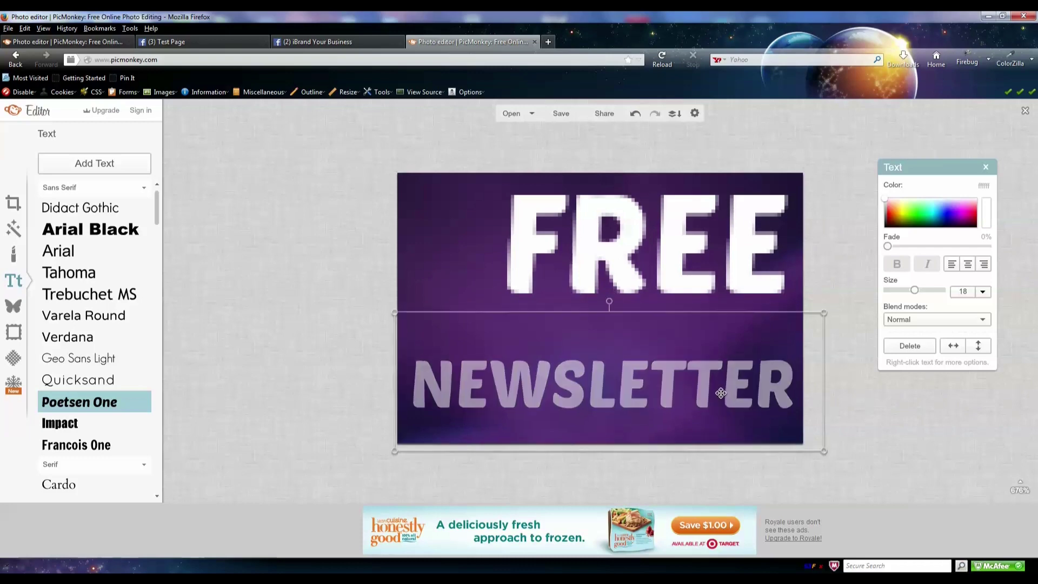
click(855, 427)
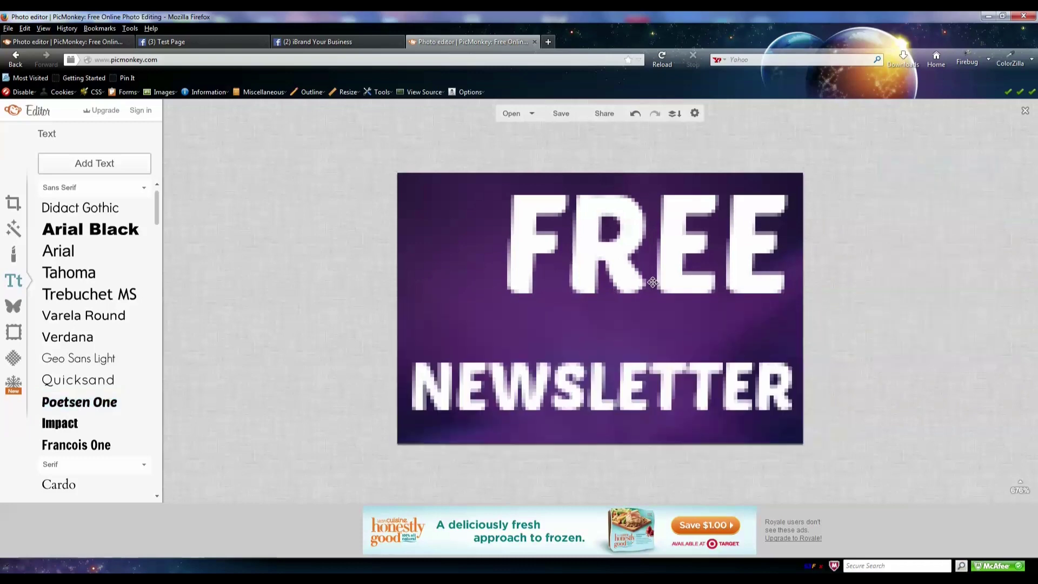
Step: Move the FREE text slightly down, closer to the NEWSLETTER line
click(628, 273)
drag(628, 273, 628, 286)
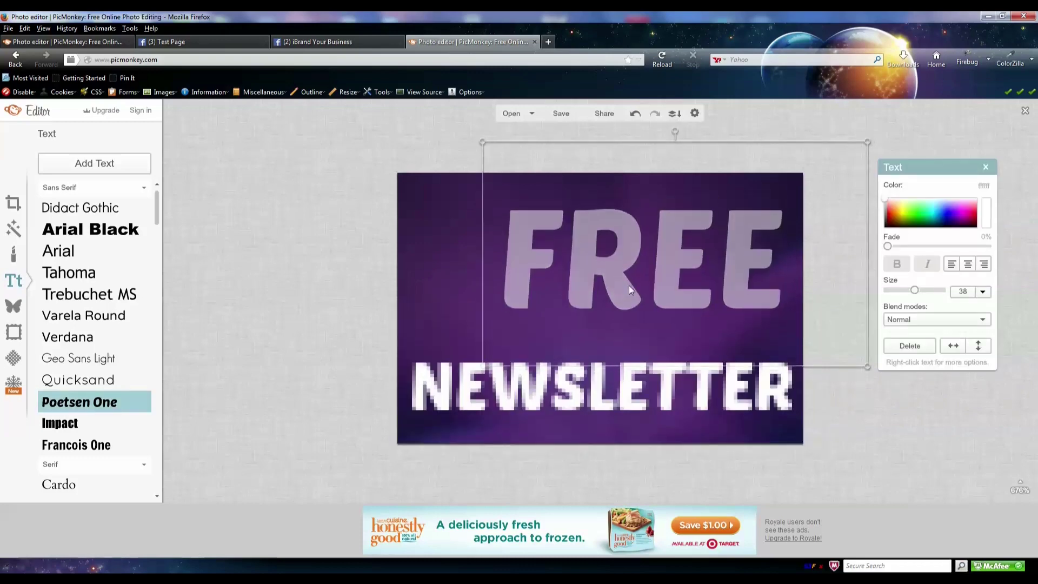
click(355, 288)
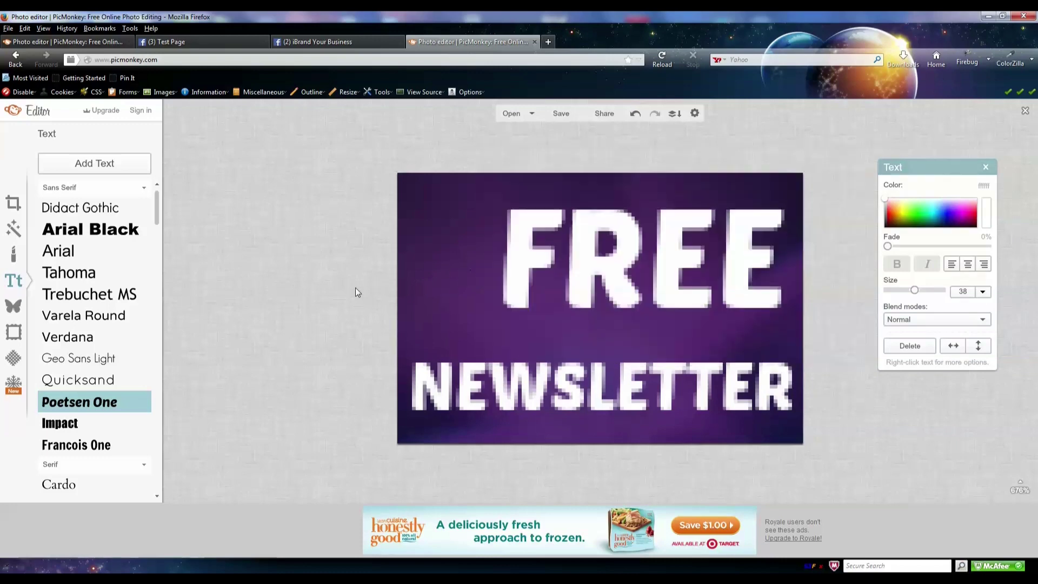
Step: Add the basic smiling face from the Happ-icons overlays and place it to the left of the FREE text
click(14, 306)
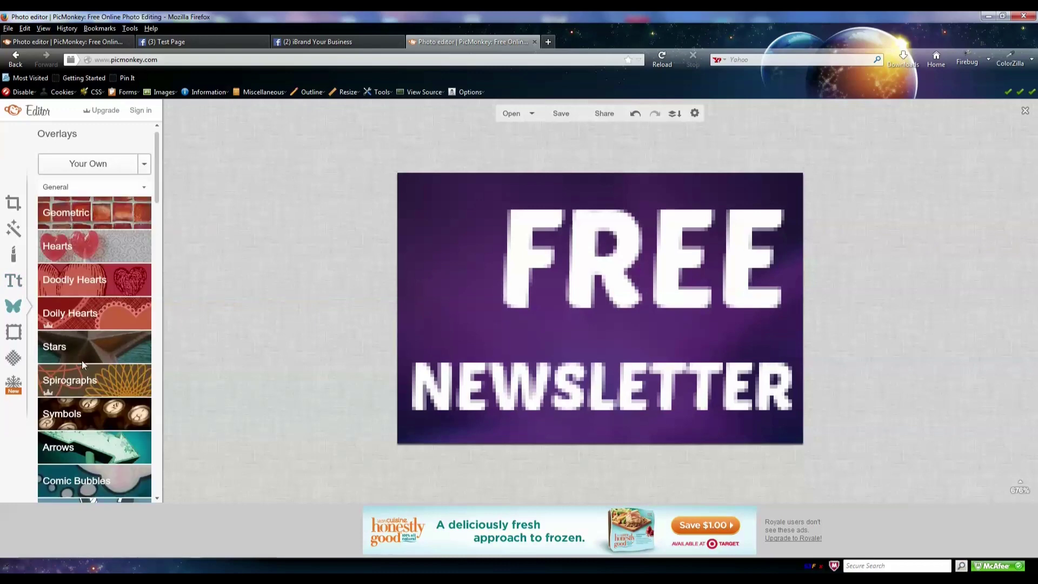
drag(157, 199, 169, 290)
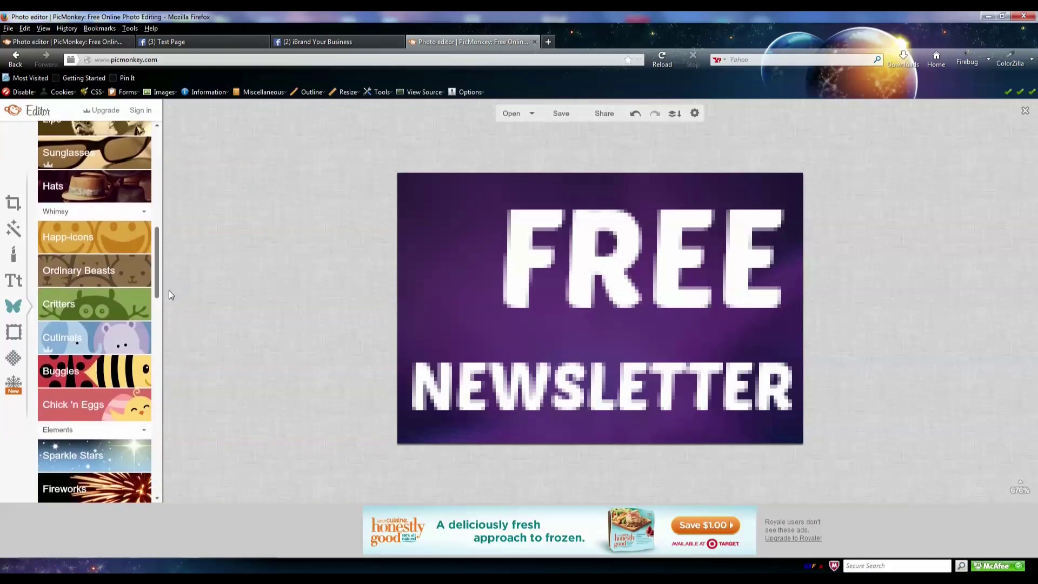
click(95, 237)
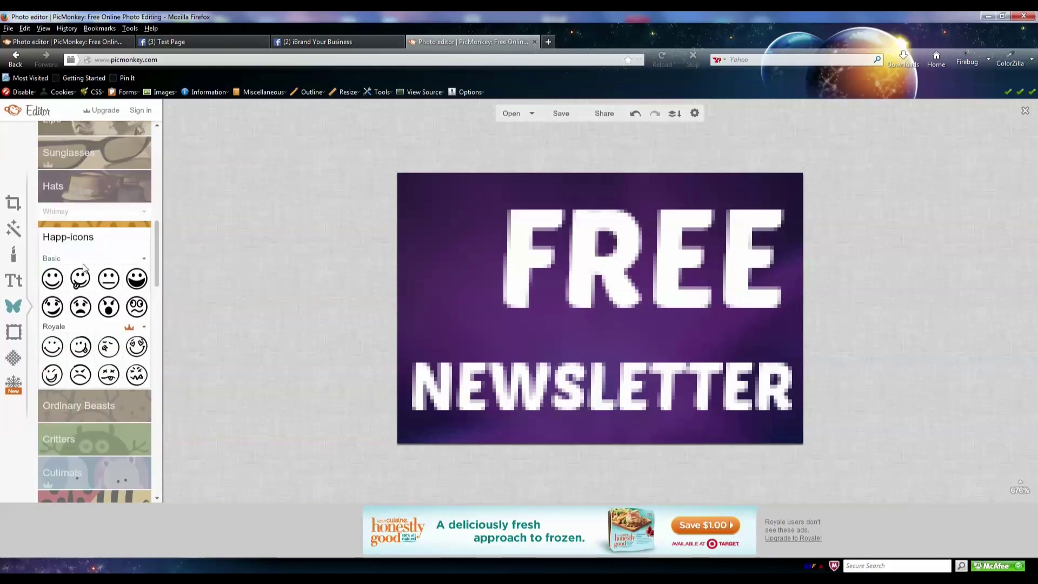
click(58, 283)
drag(532, 175, 267, 204)
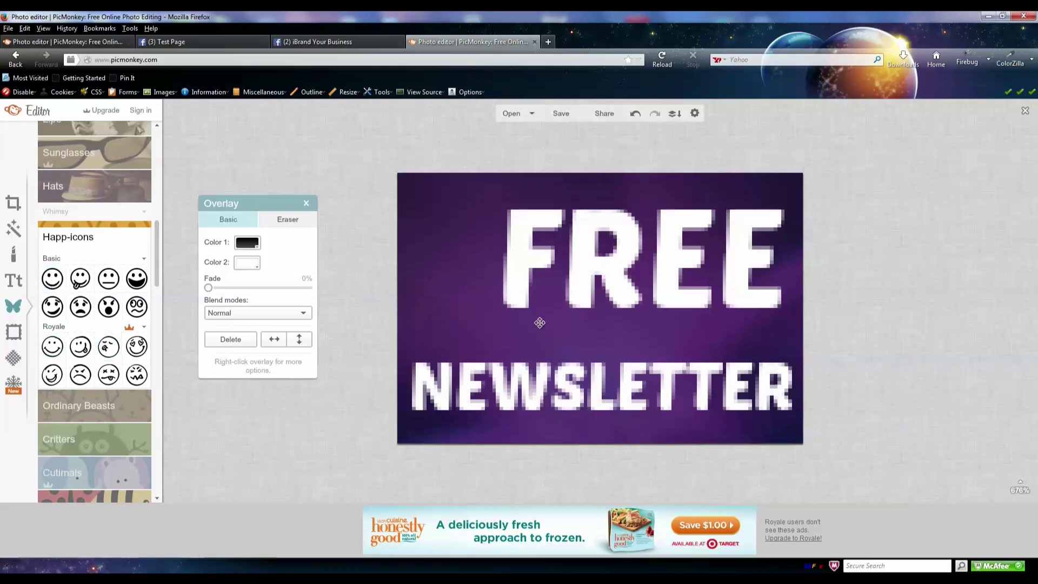
mouse_move(1022, 491)
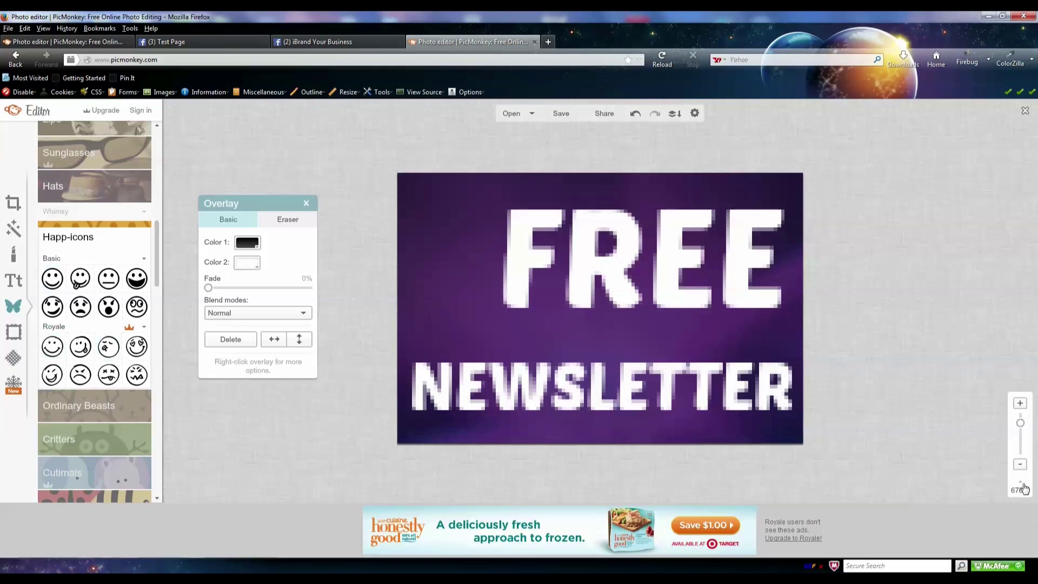
drag(1021, 429, 1021, 449)
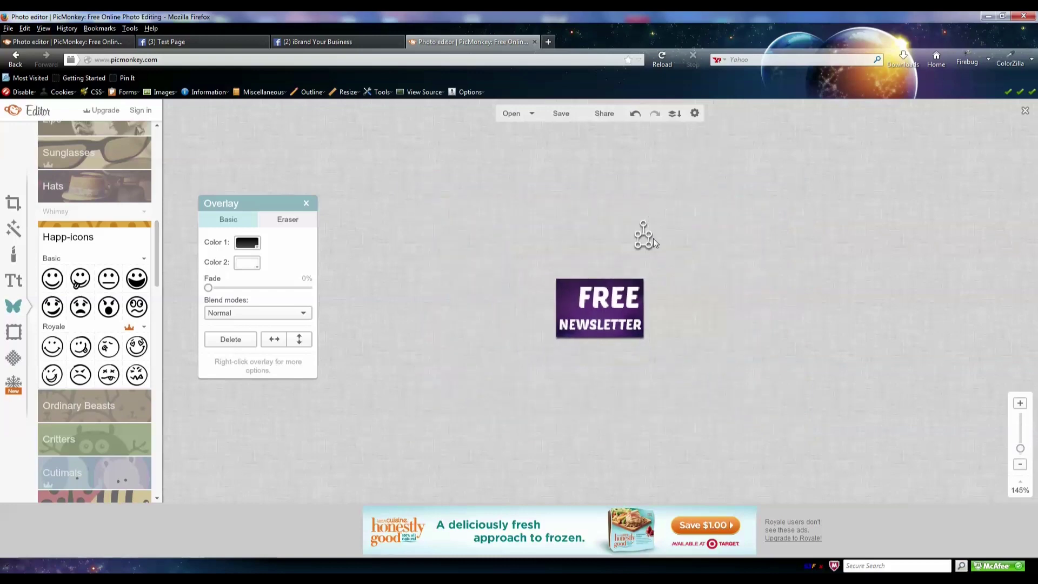
drag(643, 237, 569, 298)
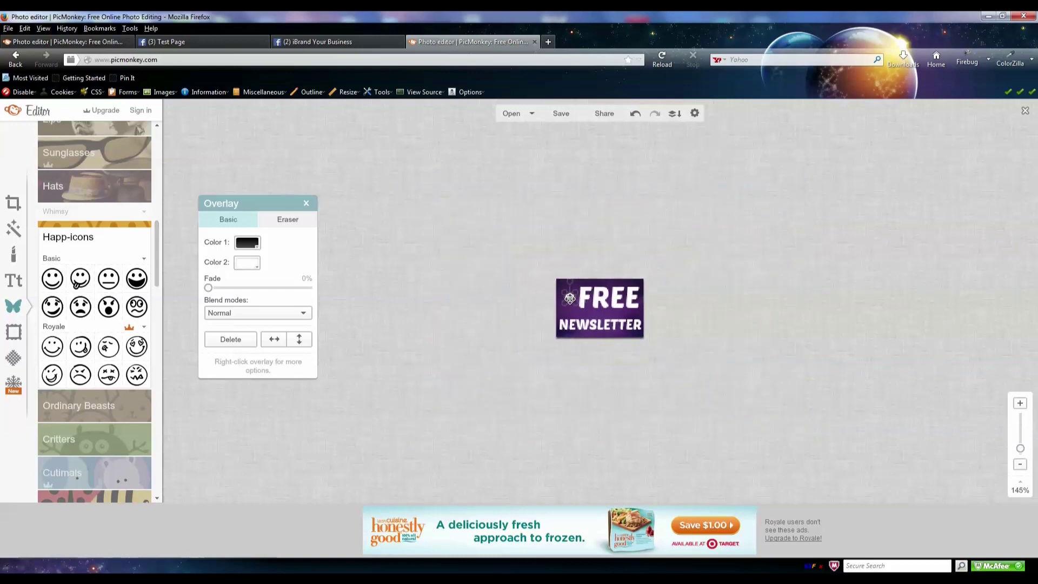
click(505, 373)
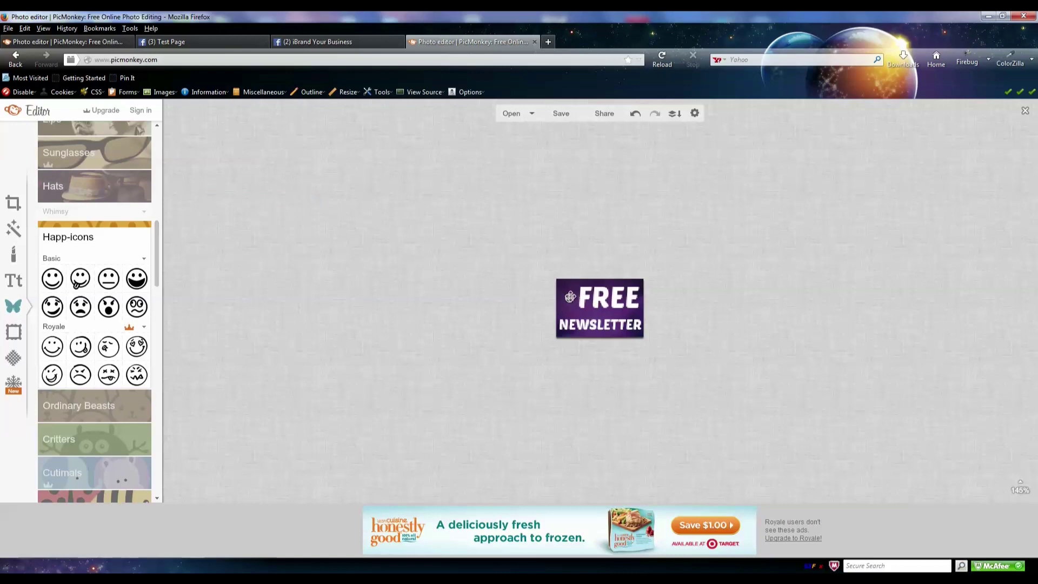
Step: Delete the smiley overlay beside the FREE text
click(567, 296)
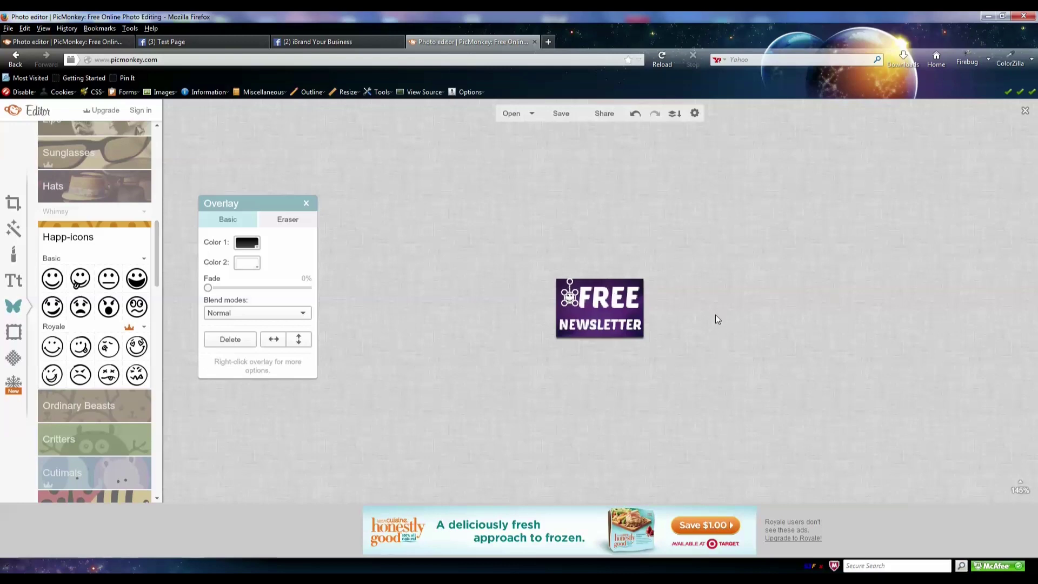
key(Delete)
mouse_move(1019, 489)
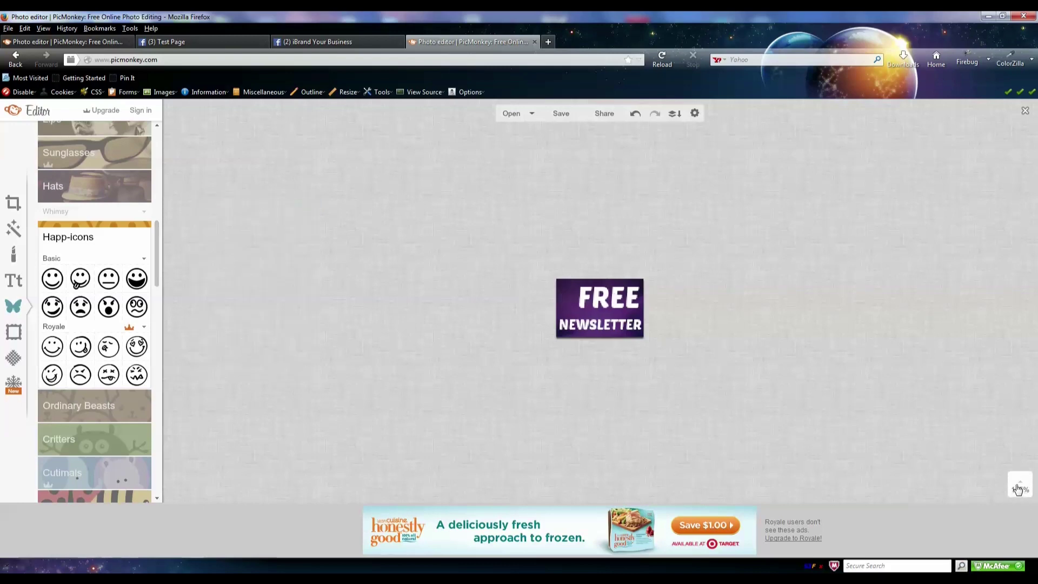
drag(1020, 459, 1022, 427)
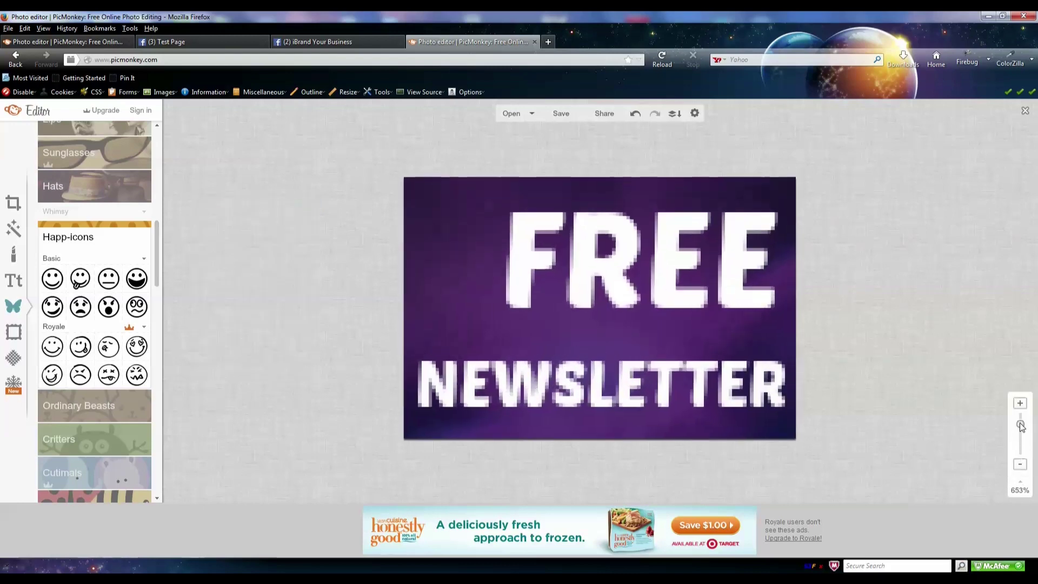
Step: Add the recommend PNG from the icons folder to the canvas as a custom overlay
drag(158, 267, 153, 170)
click(111, 172)
drag(251, 127, 258, 160)
drag(263, 176, 265, 216)
click(198, 176)
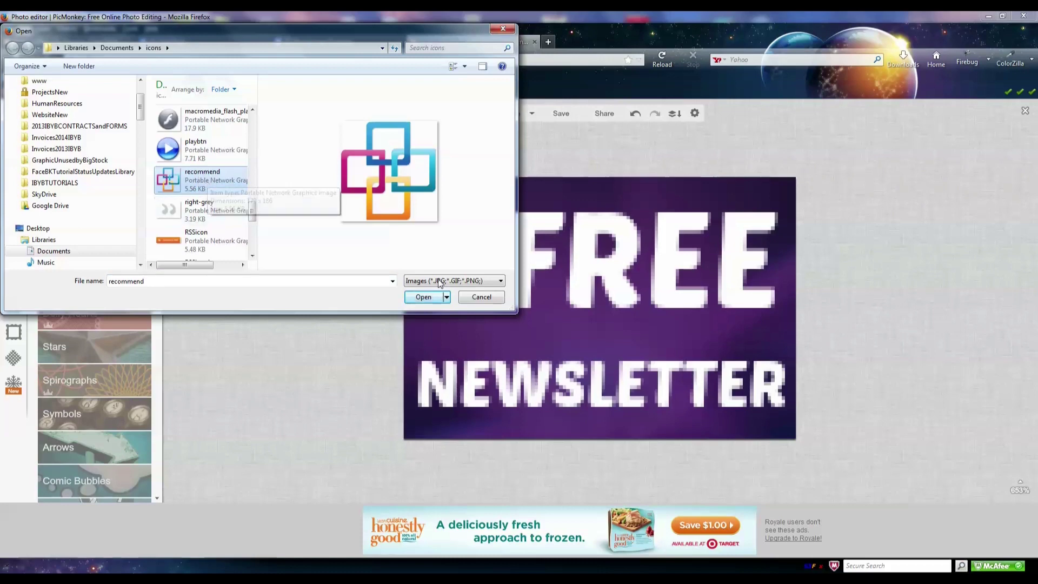
click(419, 295)
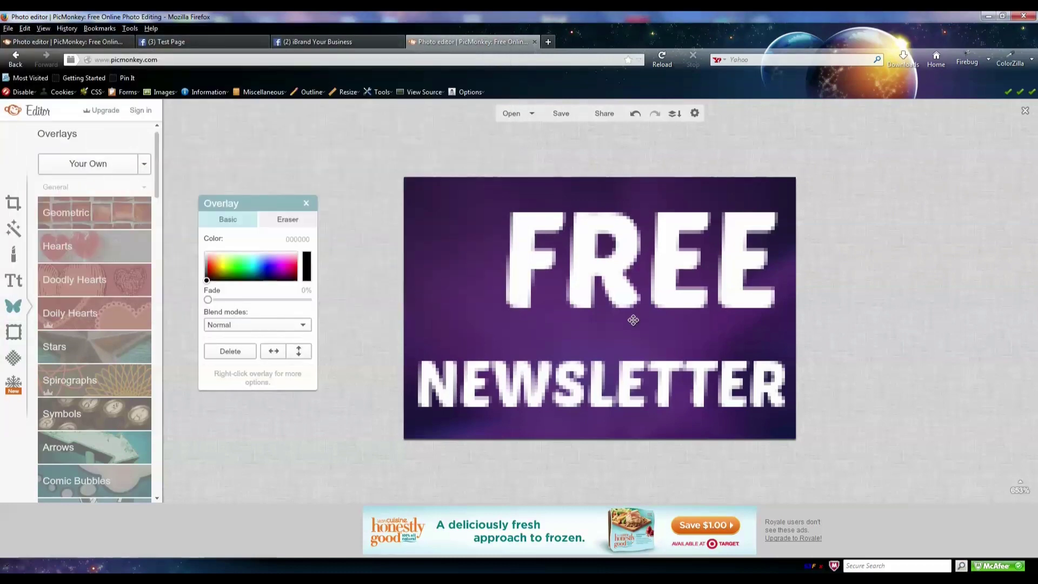
Step: Move the interlocking-squares logo beside the start of FREE and enlarge it to about the height of the letters
mouse_move(1021, 460)
drag(1023, 429, 1028, 453)
drag(603, 224, 570, 296)
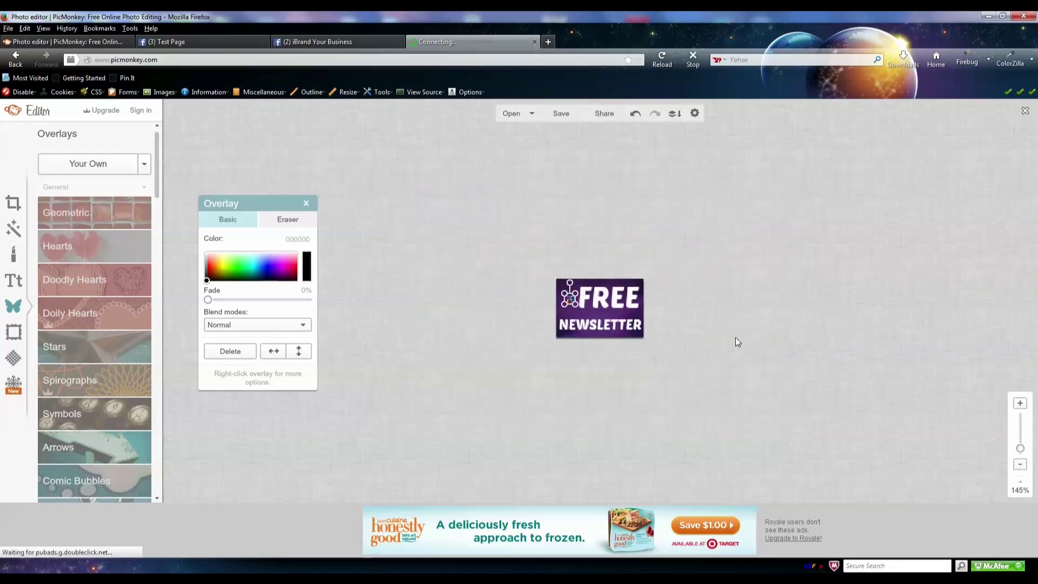
drag(1020, 448, 1018, 431)
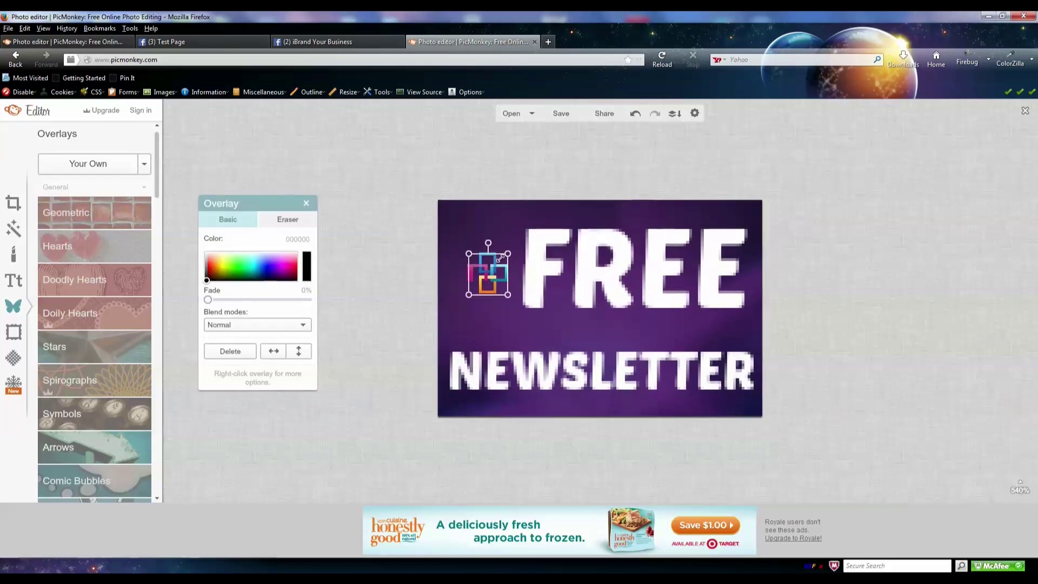
drag(511, 251, 519, 219)
mouse_move(505, 272)
mouse_down()
mouse_move(493, 260)
mouse_move(532, 319)
mouse_move(500, 286)
mouse_up()
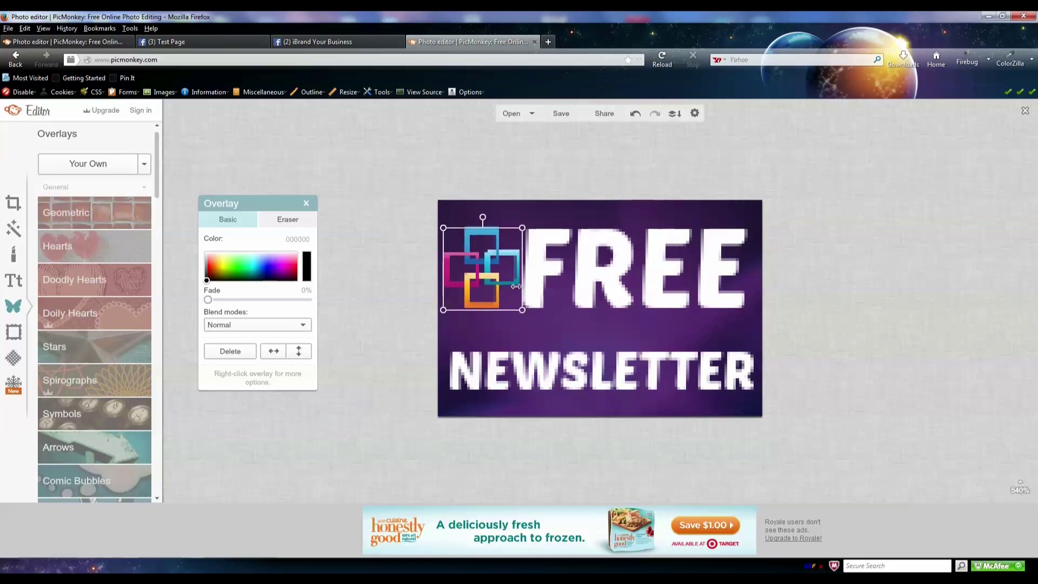
click(426, 323)
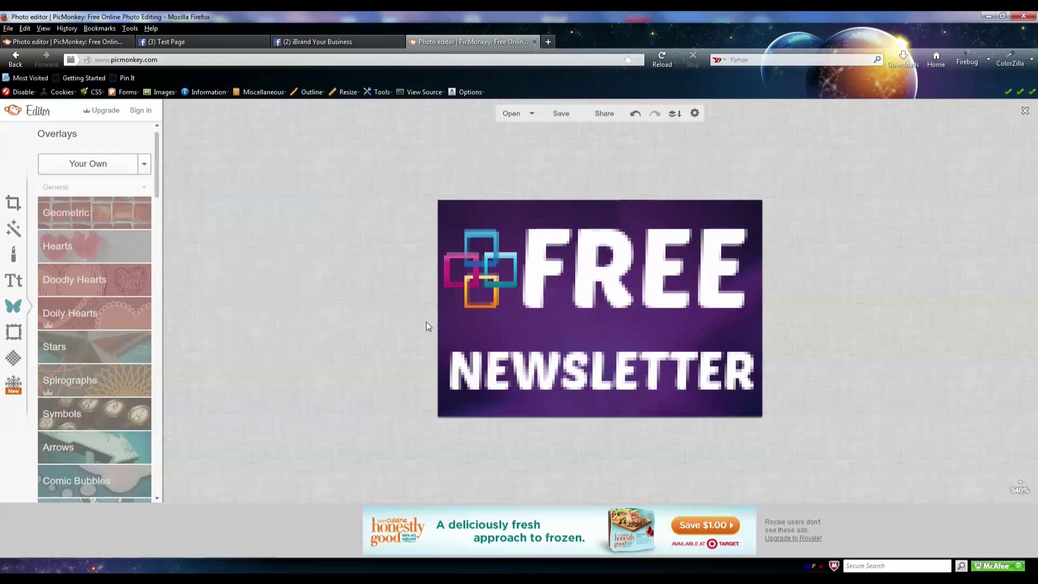
Step: Open the FREE text for editing and deselect it
click(711, 288)
double_click(715, 291)
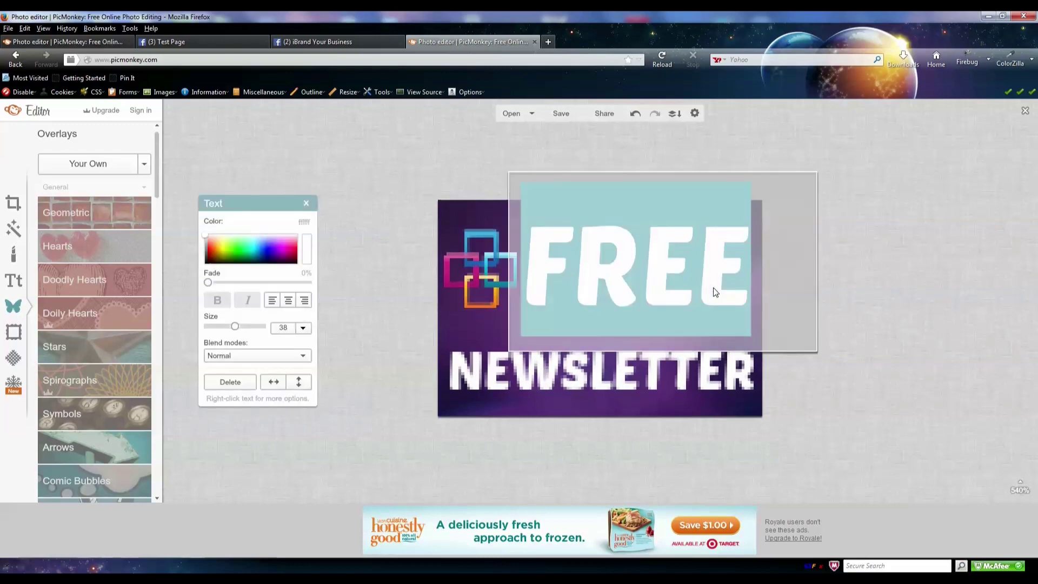
click(803, 353)
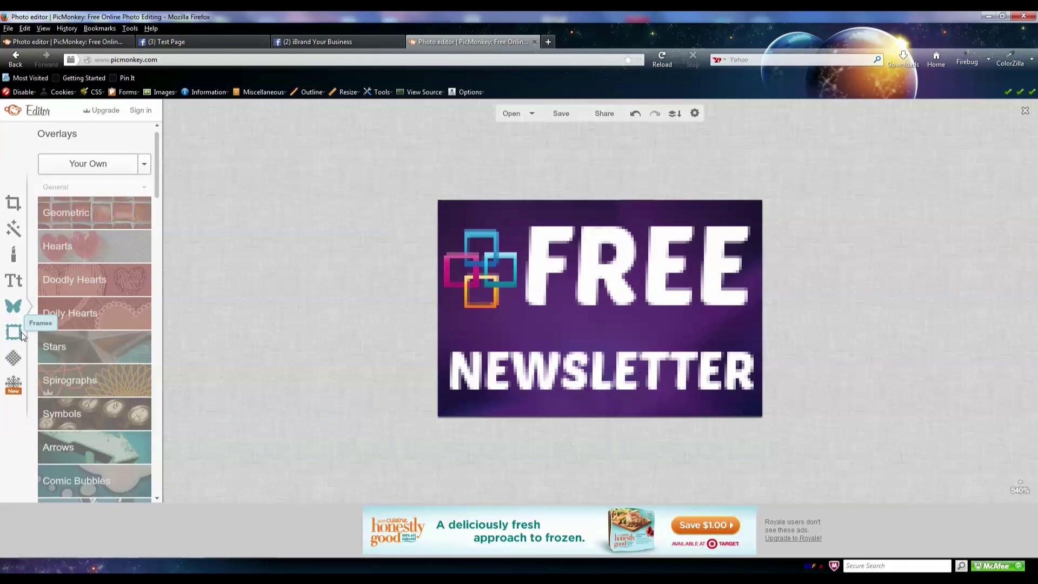
Step: Move the logo over the letter F of FREE and send it to the back, behind the text
drag(484, 267, 547, 263)
right_click(538, 273)
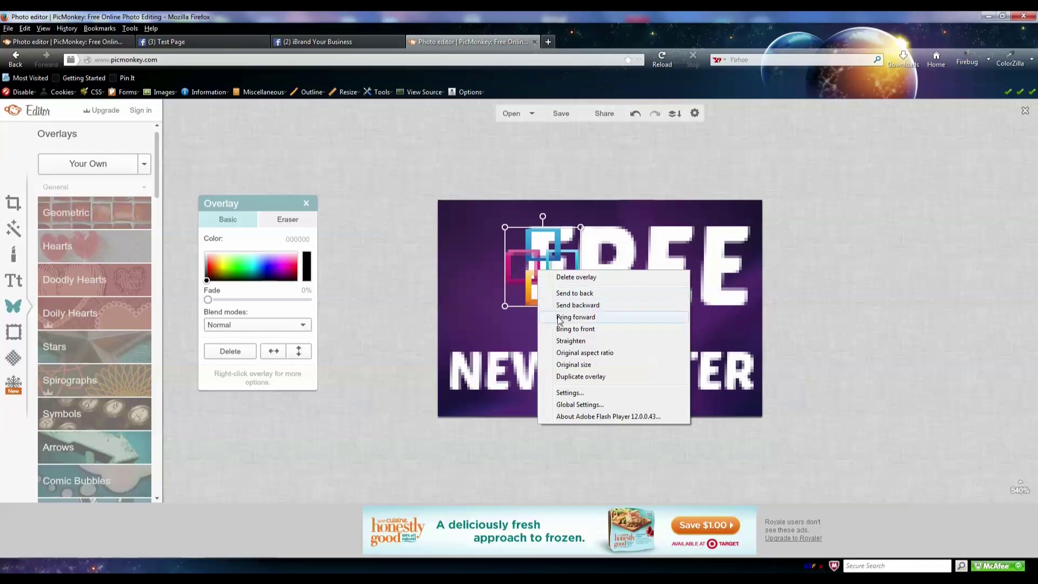
click(565, 305)
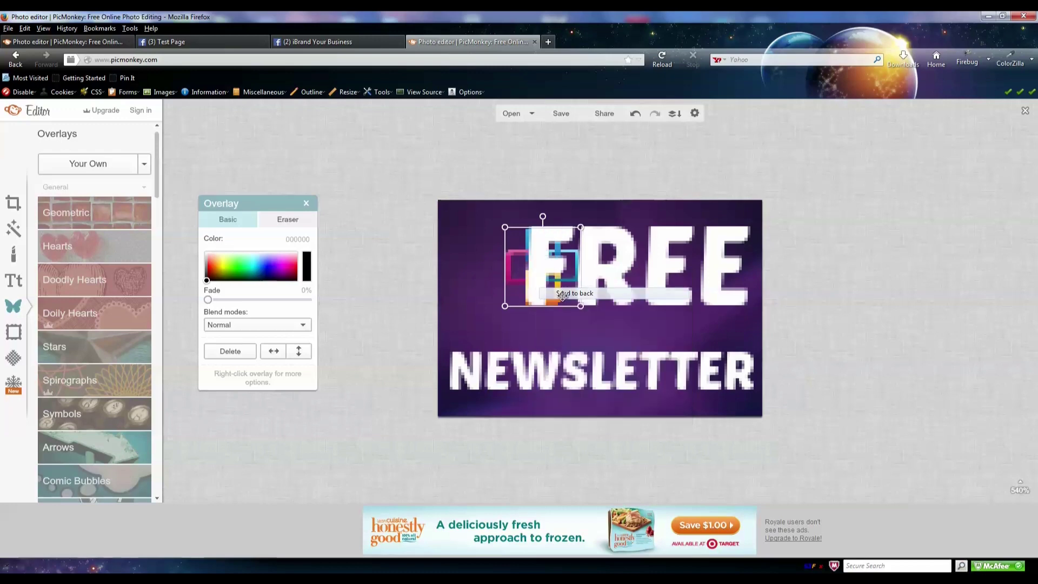
click(410, 387)
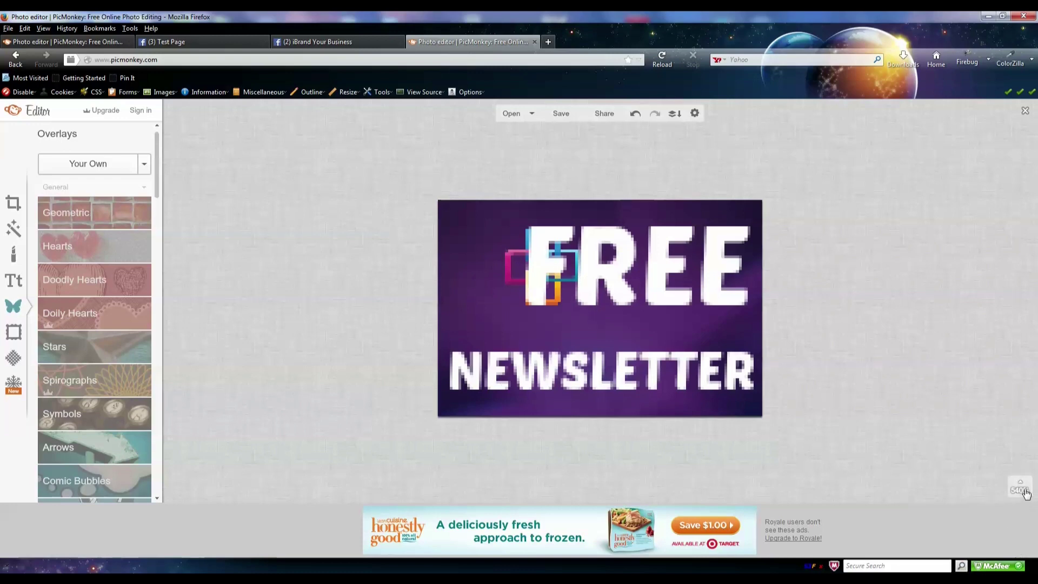
Step: Bring the logo to the front and reposition it in the empty space before the FREE text
mouse_move(1025, 472)
mouse_move(1021, 431)
mouse_down()
mouse_move(1025, 453)
mouse_move(1023, 429)
mouse_up()
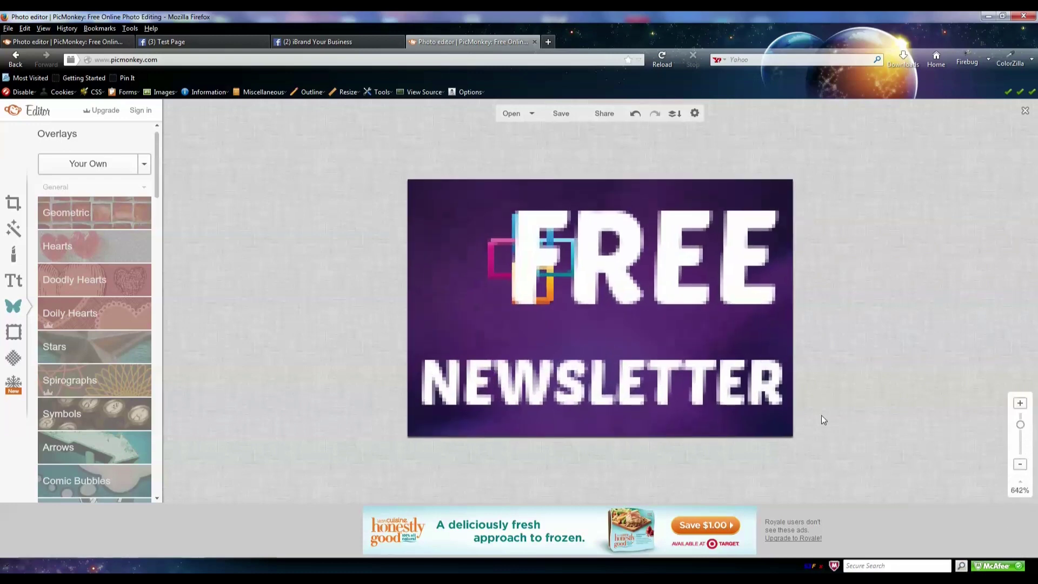
click(506, 260)
drag(549, 275, 510, 273)
right_click(500, 268)
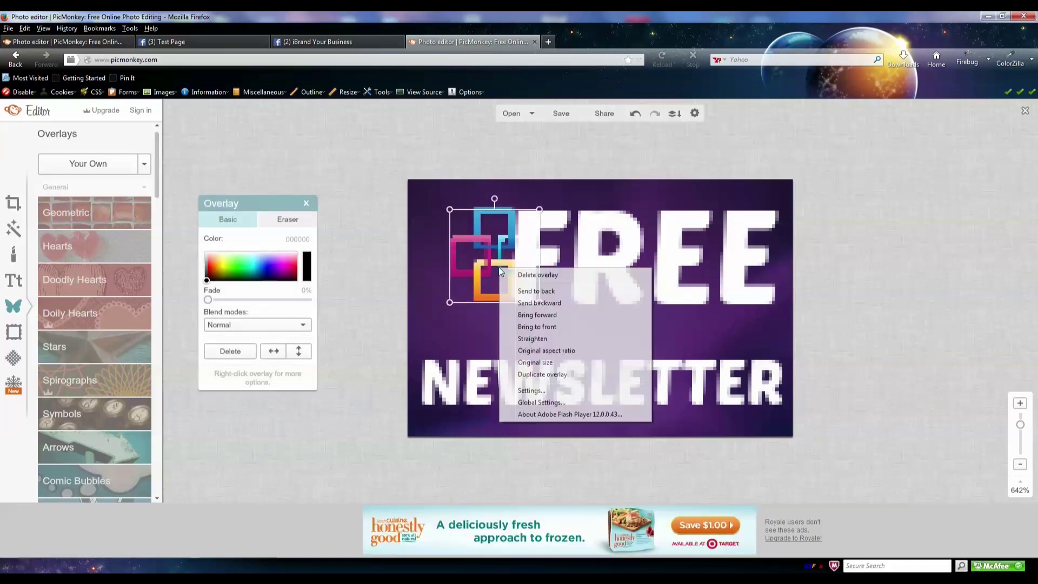
click(533, 327)
drag(496, 262, 463, 259)
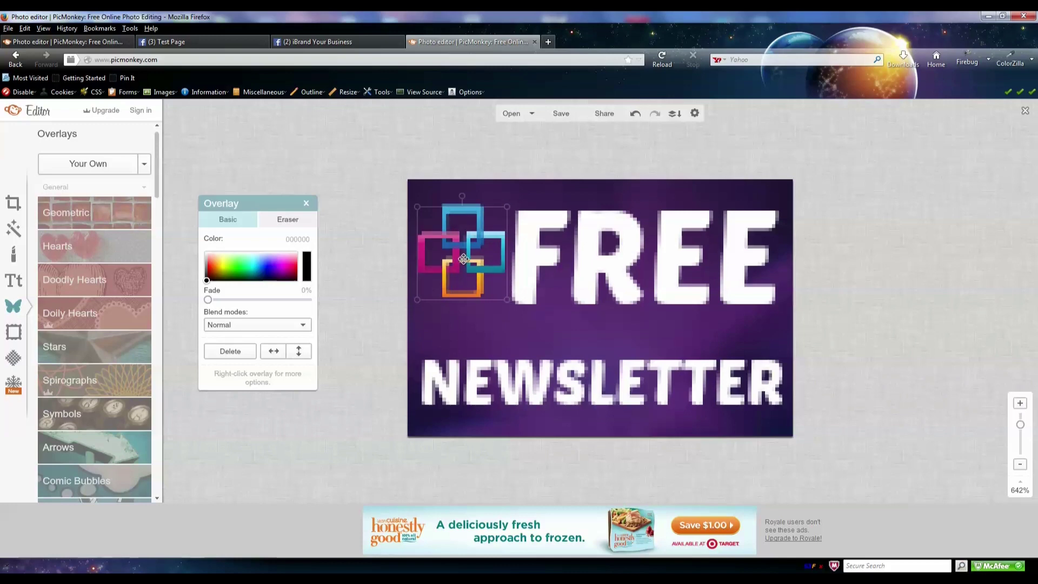
click(389, 316)
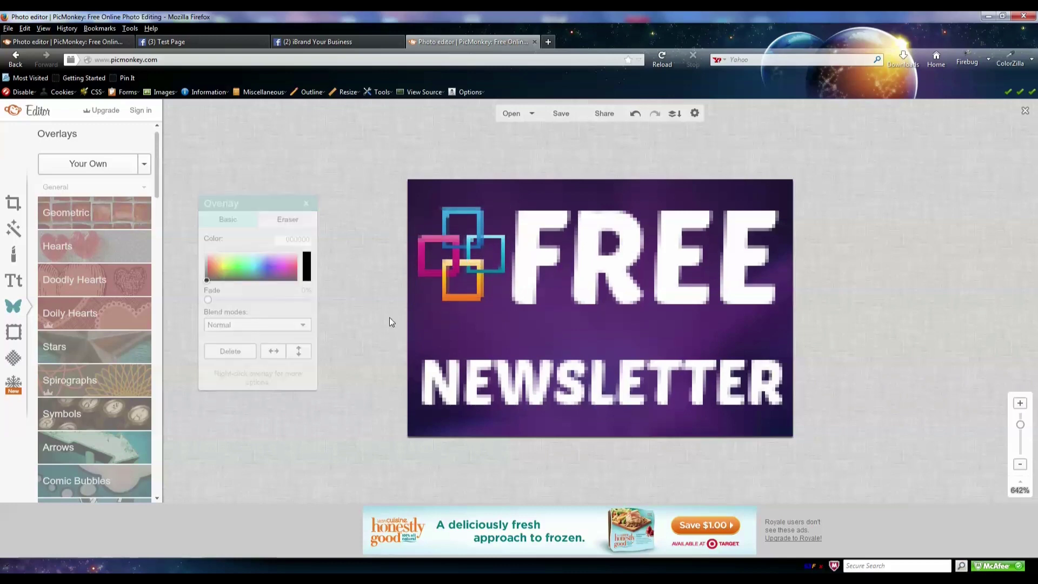
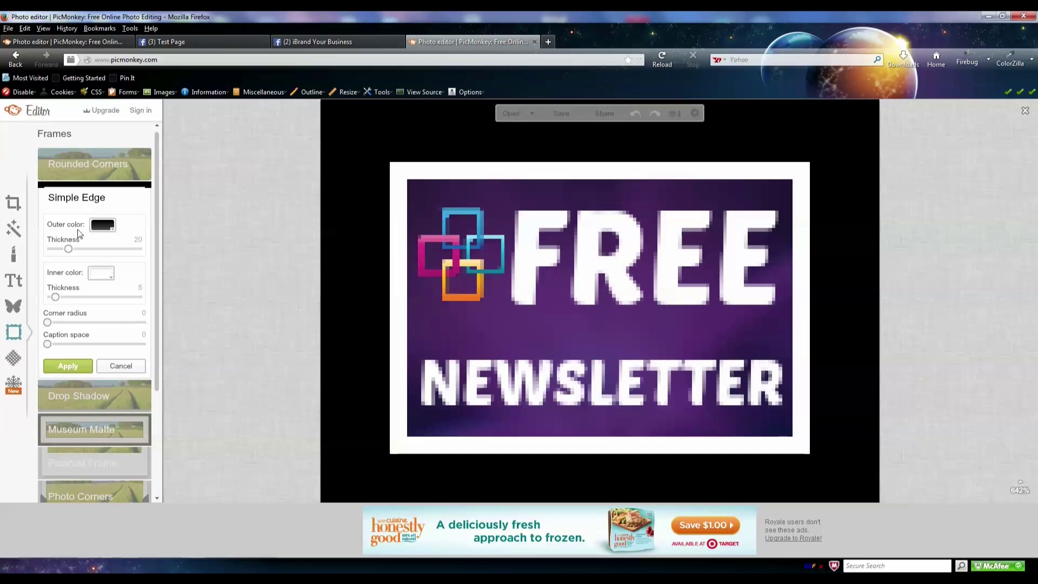
Step: Apply a Simple Edge frame with outer thickness 0, a red inner color and inner thickness 2
drag(68, 250, 40, 250)
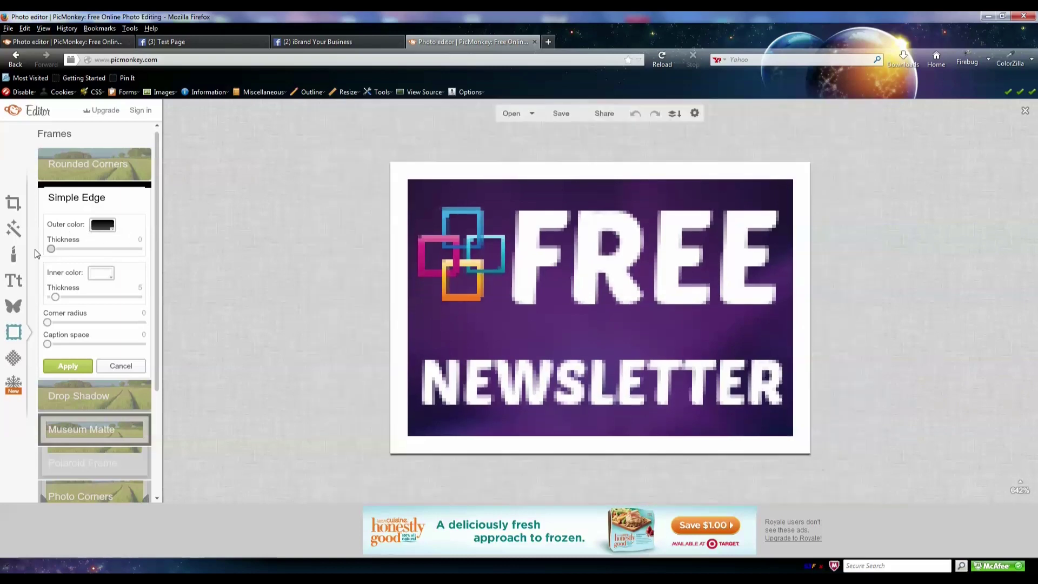
click(96, 277)
click(98, 326)
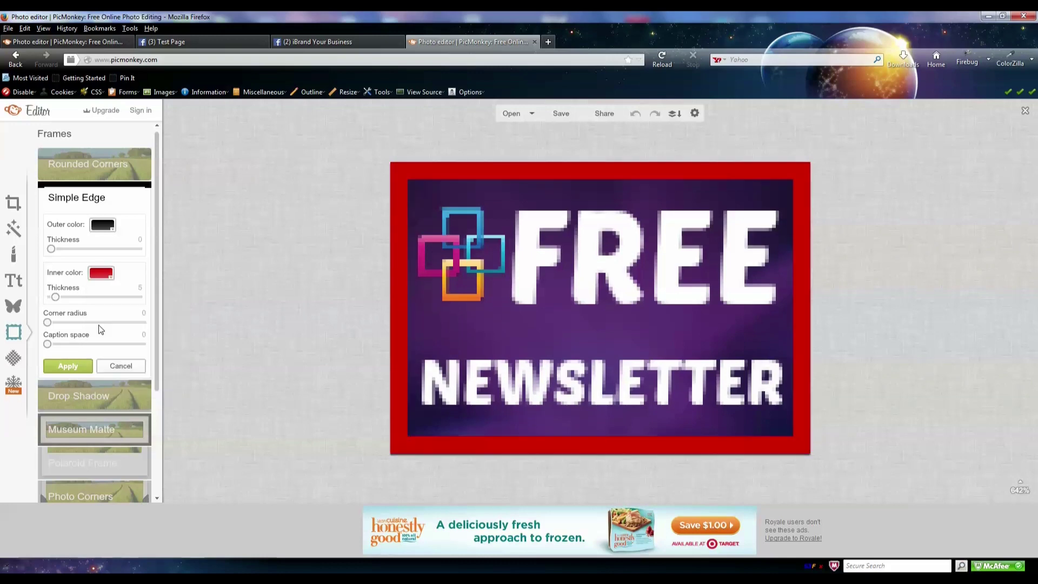
drag(56, 298, 54, 299)
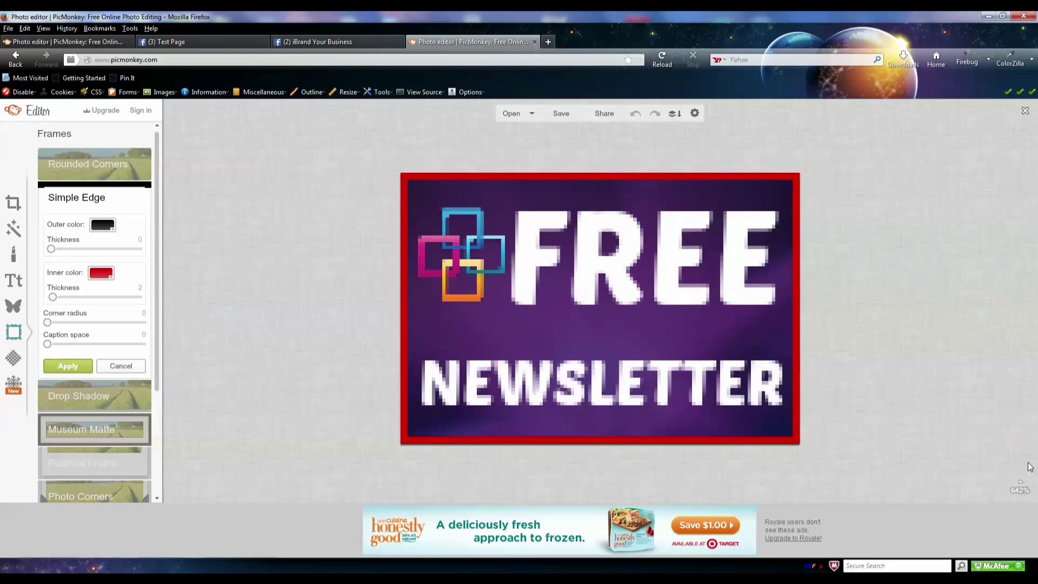
mouse_move(1021, 479)
drag(1022, 427, 1023, 456)
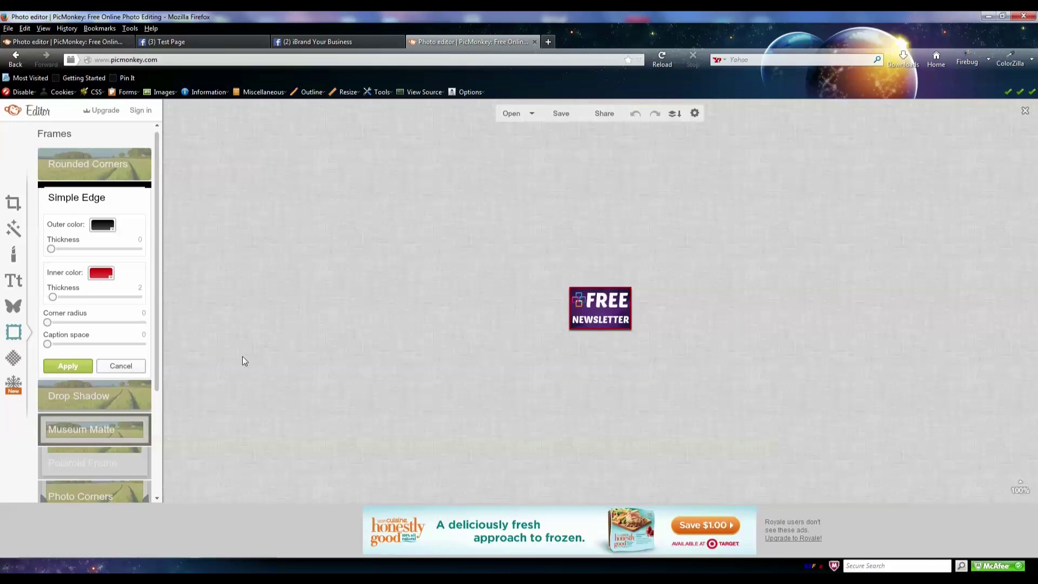
click(17, 202)
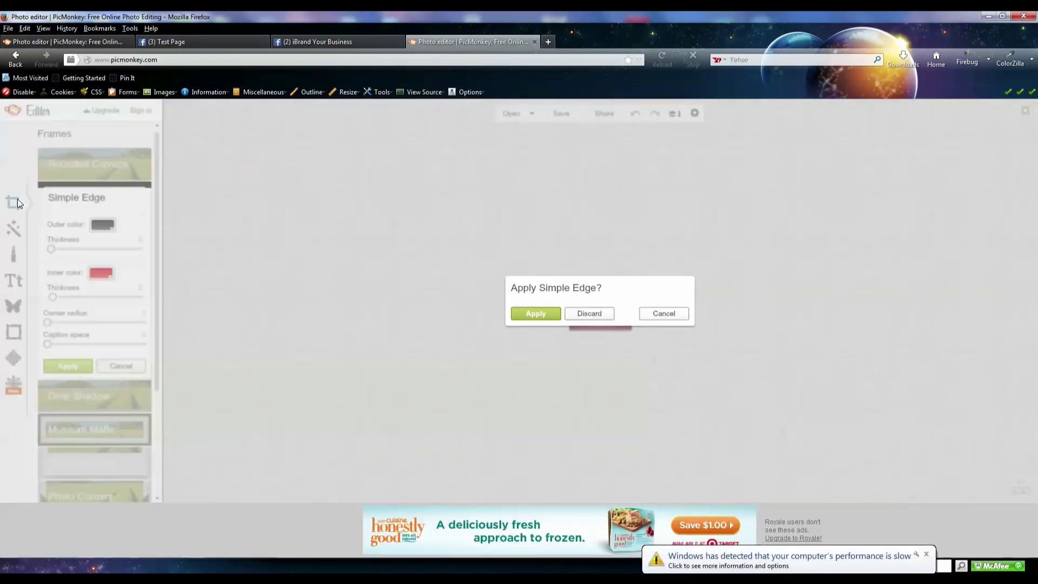
click(526, 313)
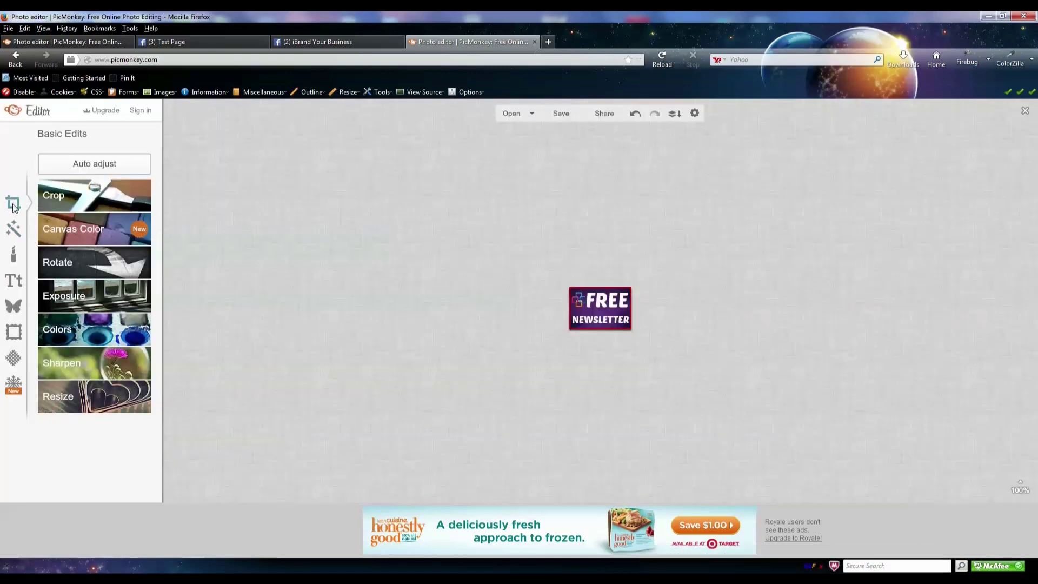
Step: Resize the image to 111 × 74 pixels with Keep proportions turned off
click(85, 397)
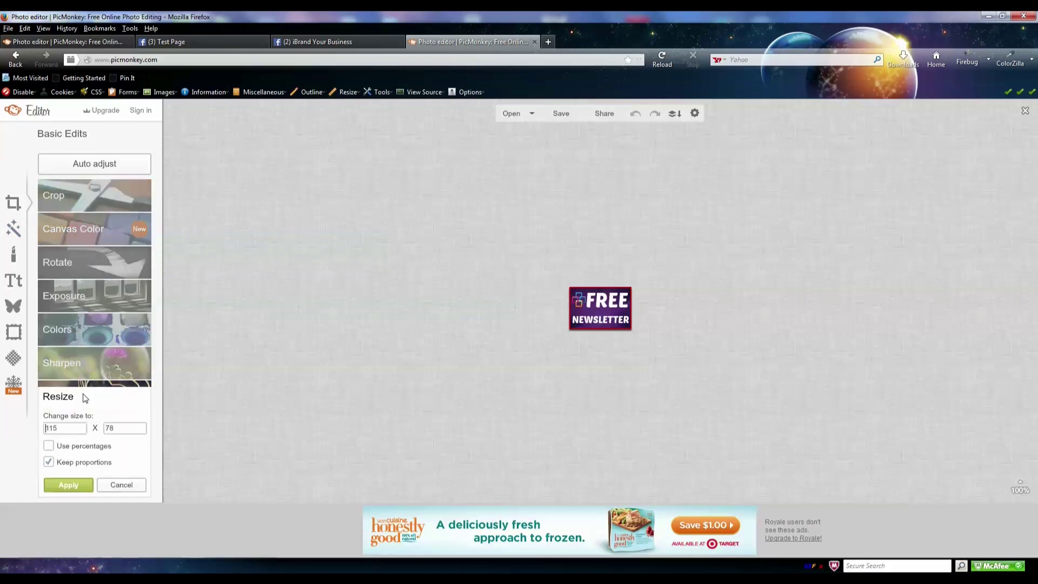
double_click(70, 431)
double_click(136, 428)
click(47, 428)
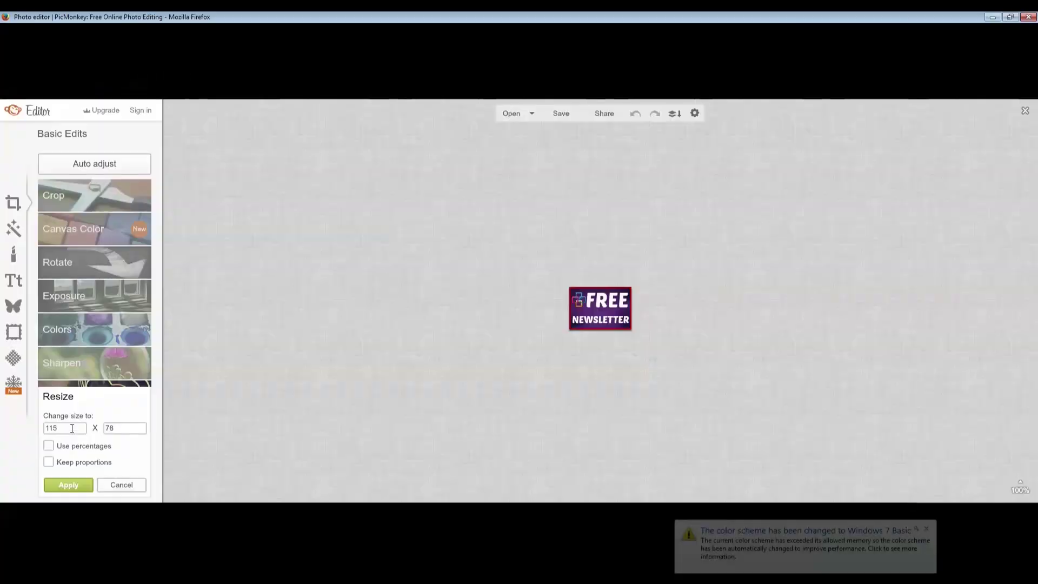
text(111)
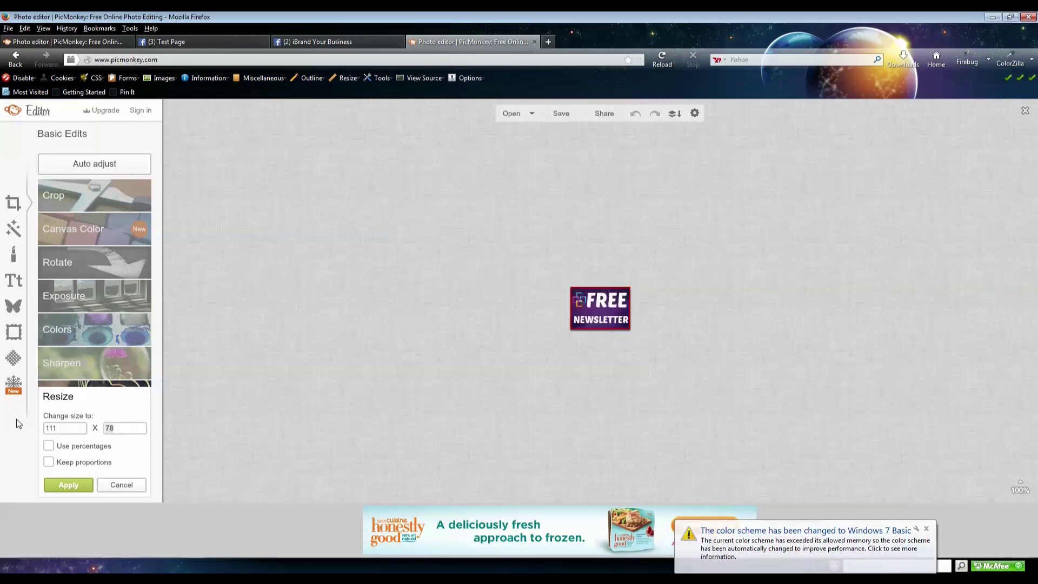
key(BackSpace)
text(4)
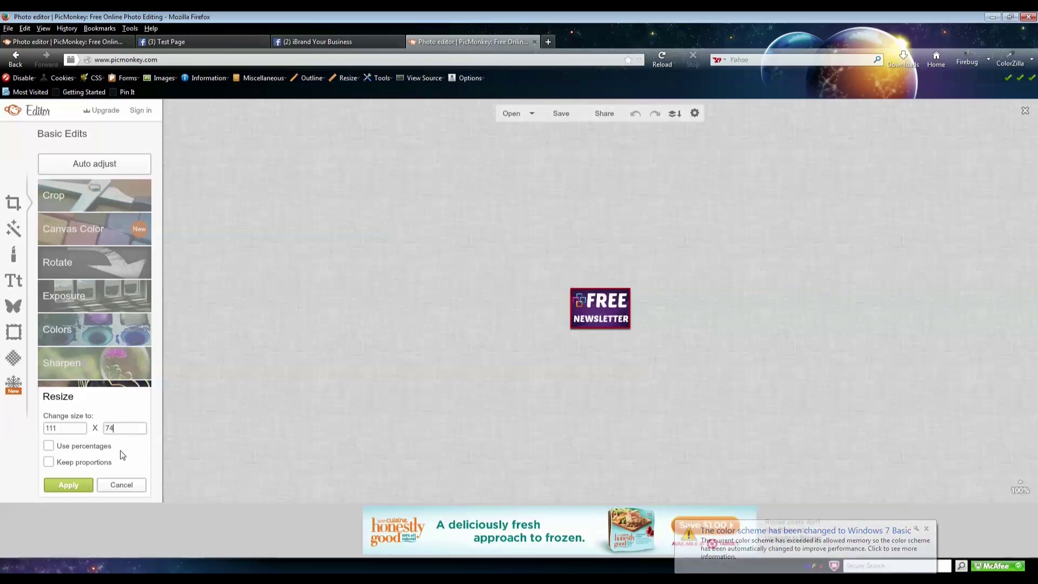
click(67, 485)
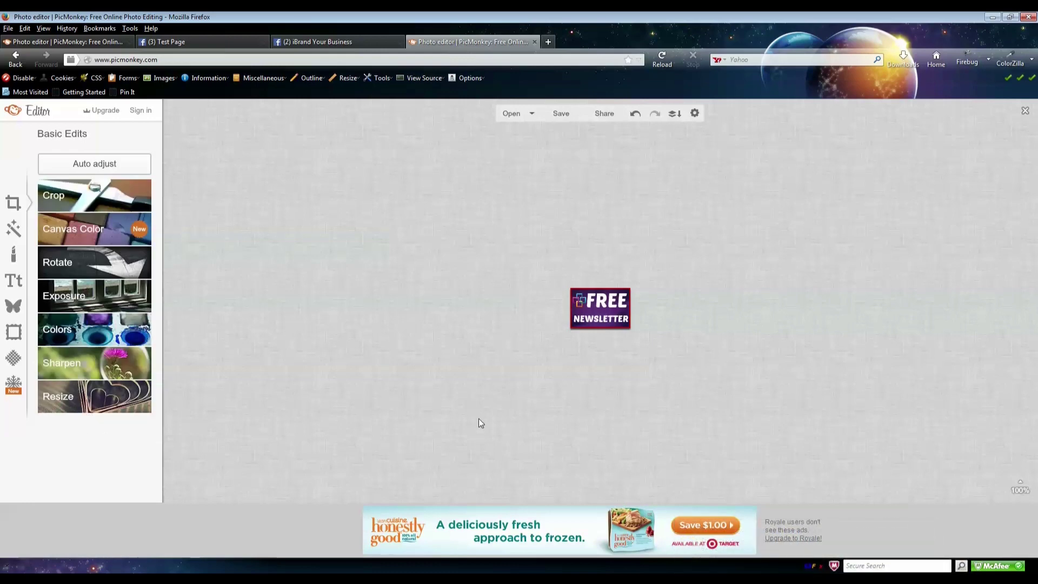
Step: Save the image to the Desktop as FREENewletterIcon.jpg, replacing the existing file
click(560, 112)
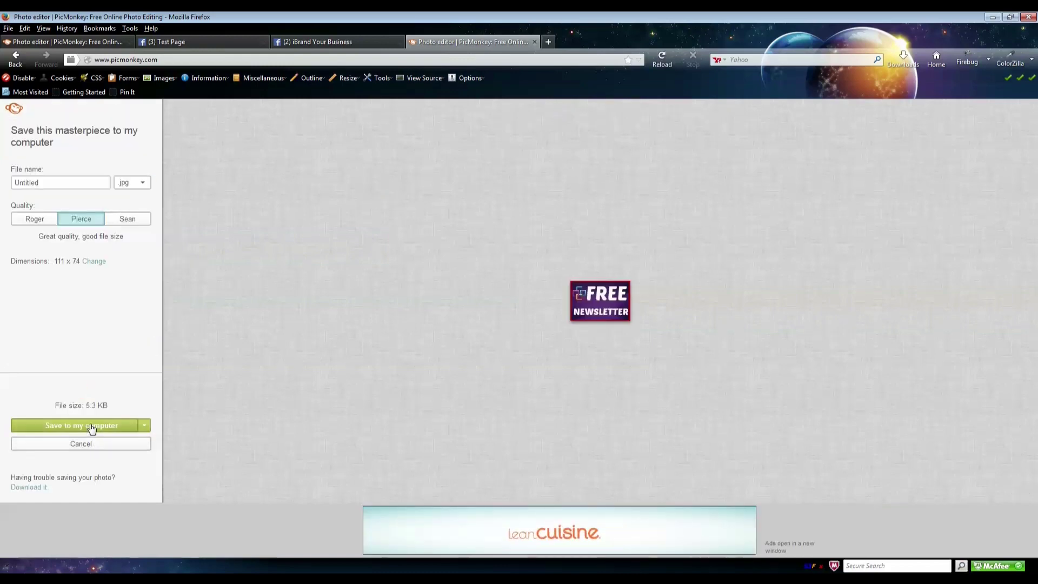
click(91, 426)
key(BackSpace)
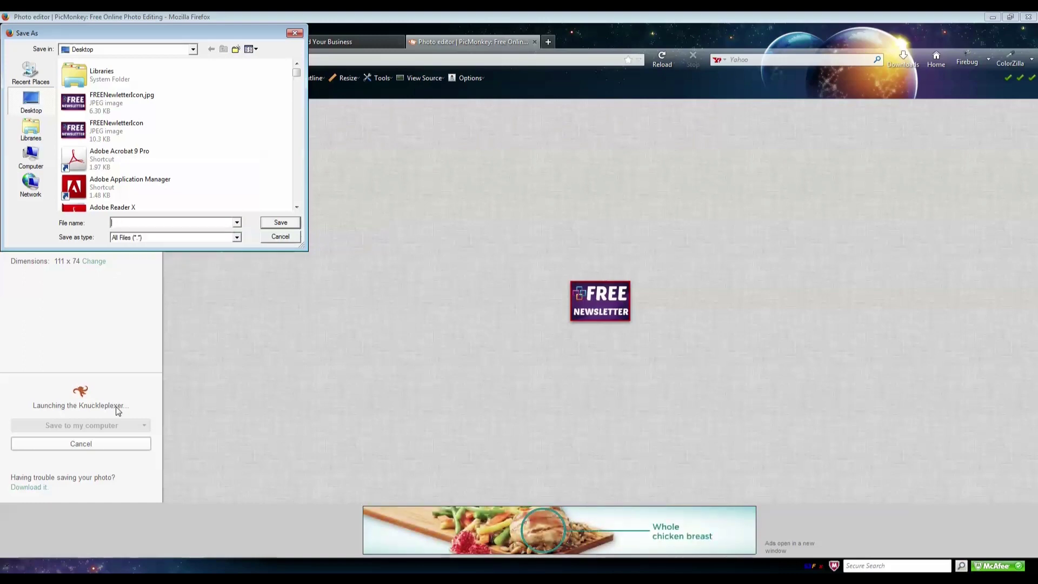
text(FREE)
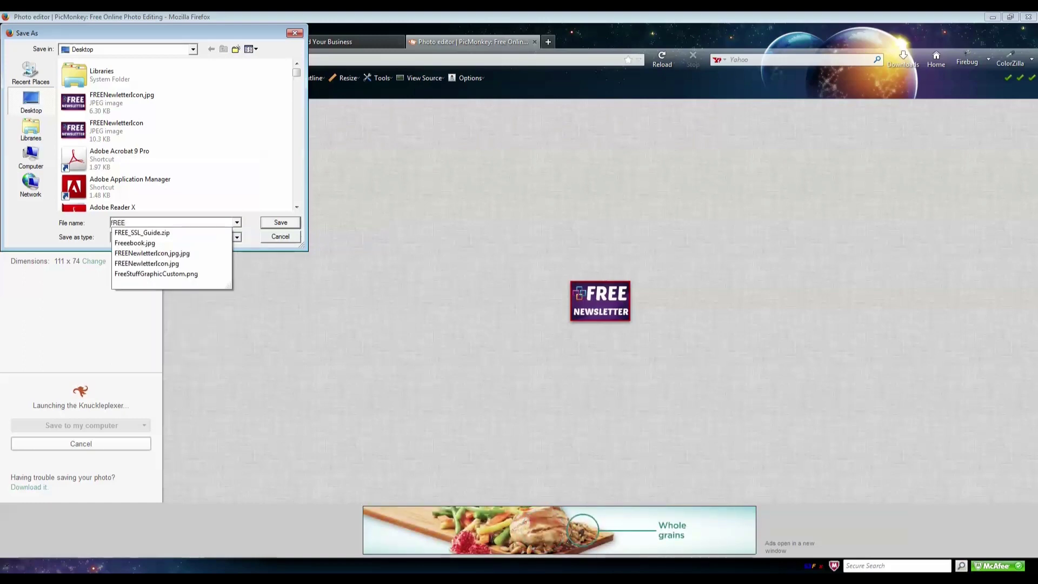
key(Down)
key(Down)
key(Down)
key(Down)
key(Return)
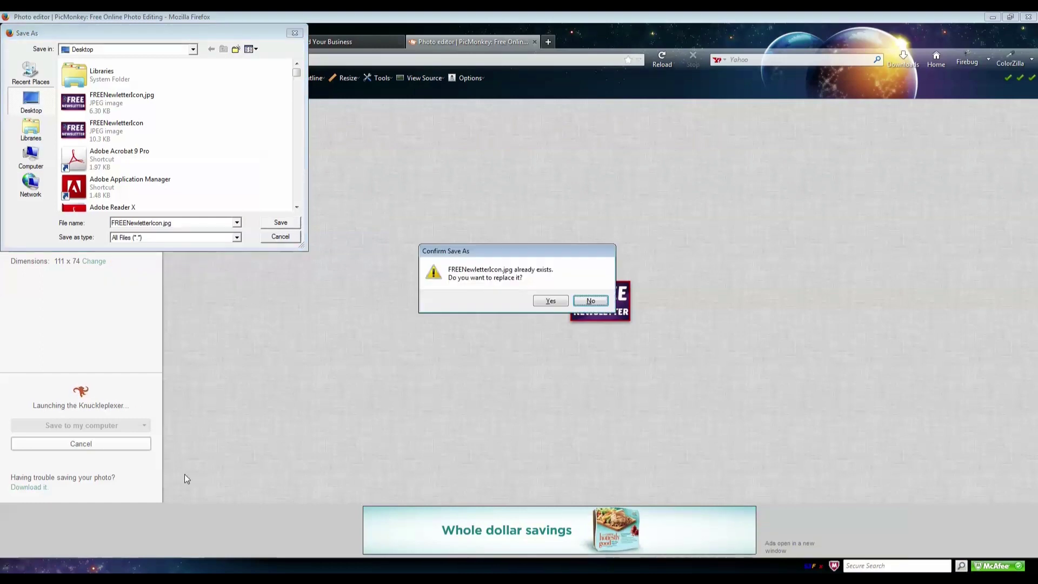
key(Left)
key(Return)
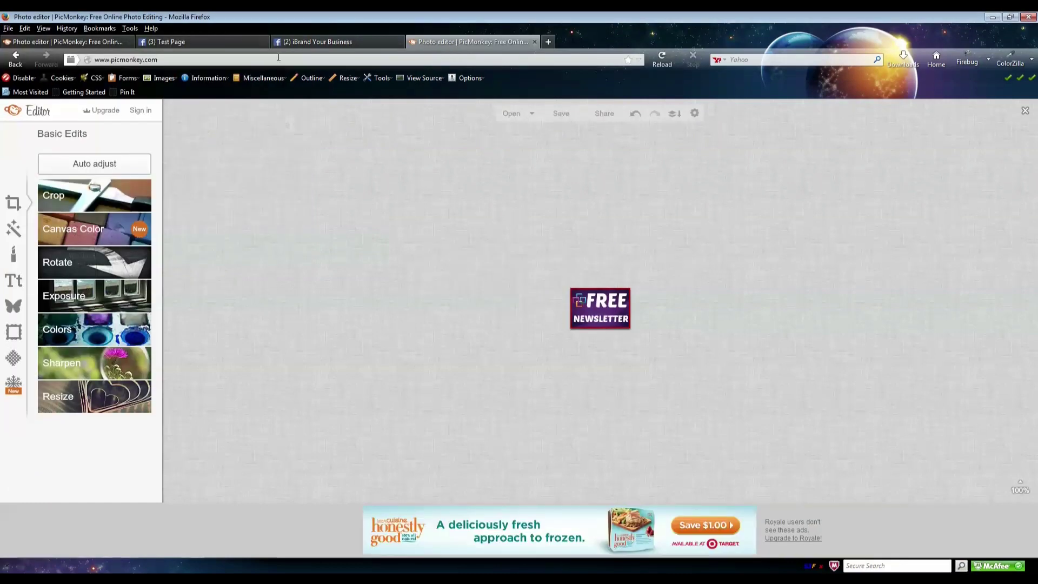
Step: Switch to the Facebook Test Page and open the custom tab image change page from the Free eBook tab's settings
click(251, 41)
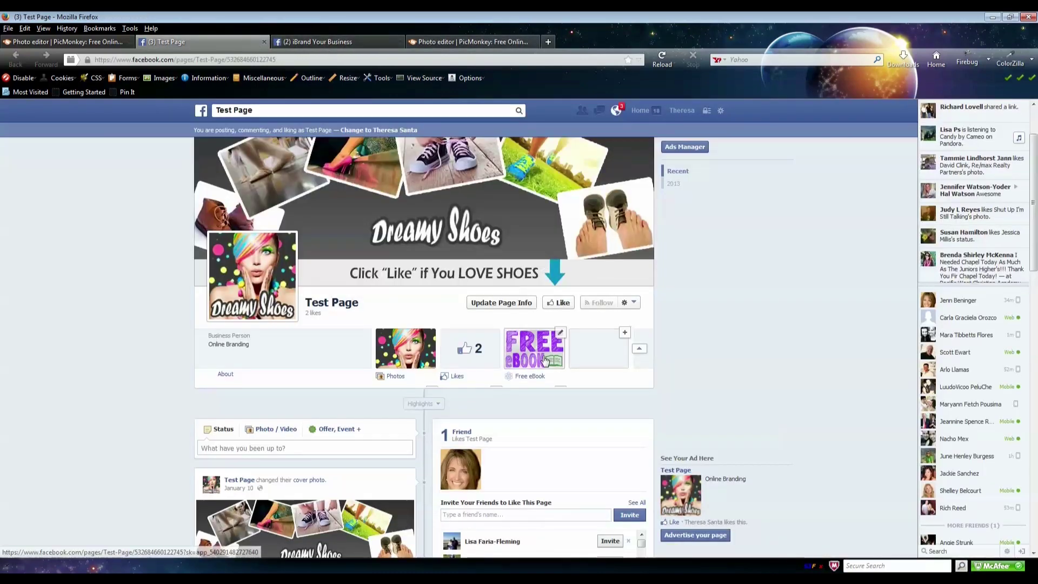
click(641, 351)
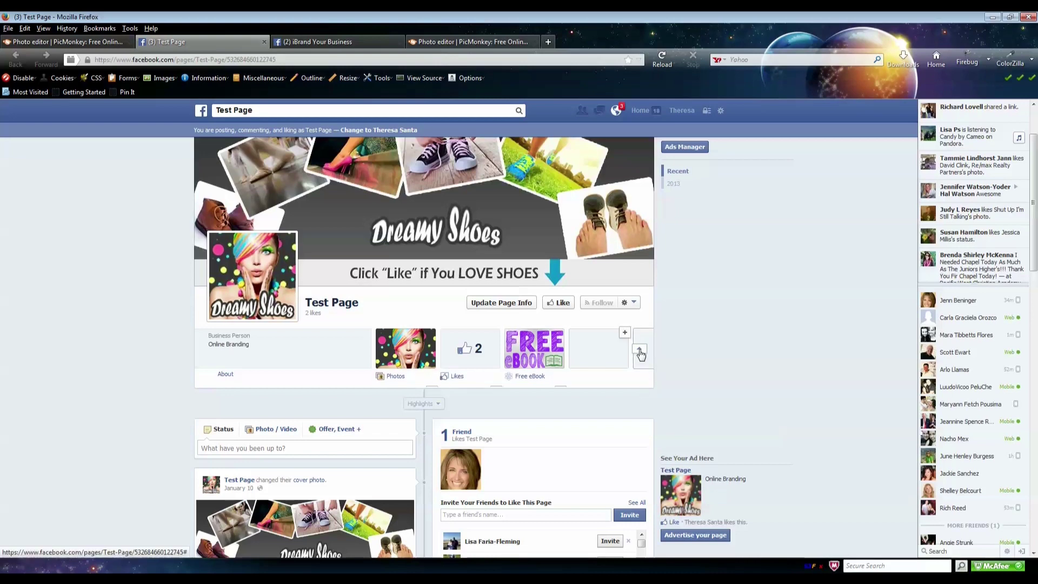
mouse_move(560, 338)
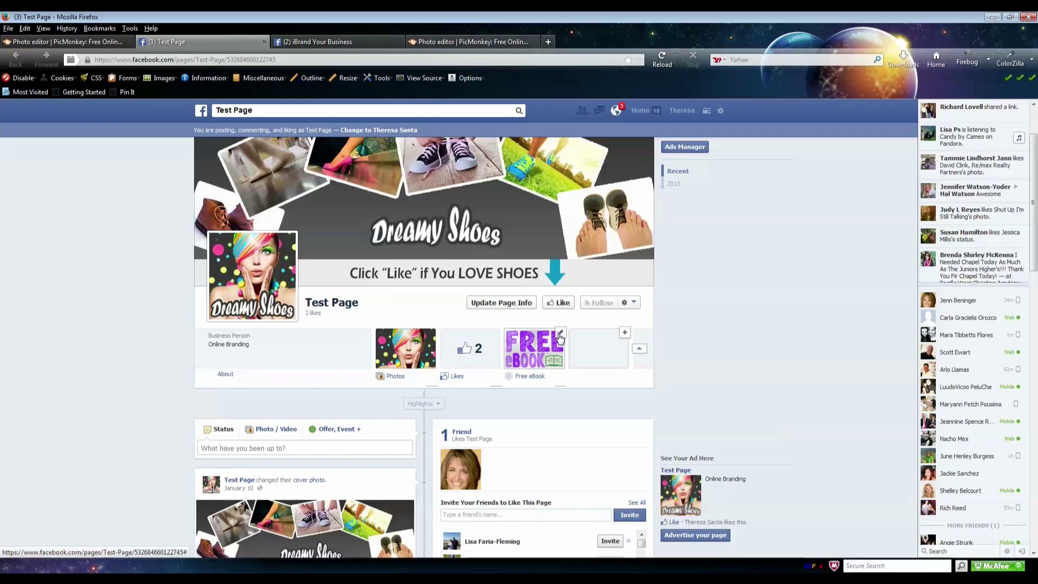
click(560, 334)
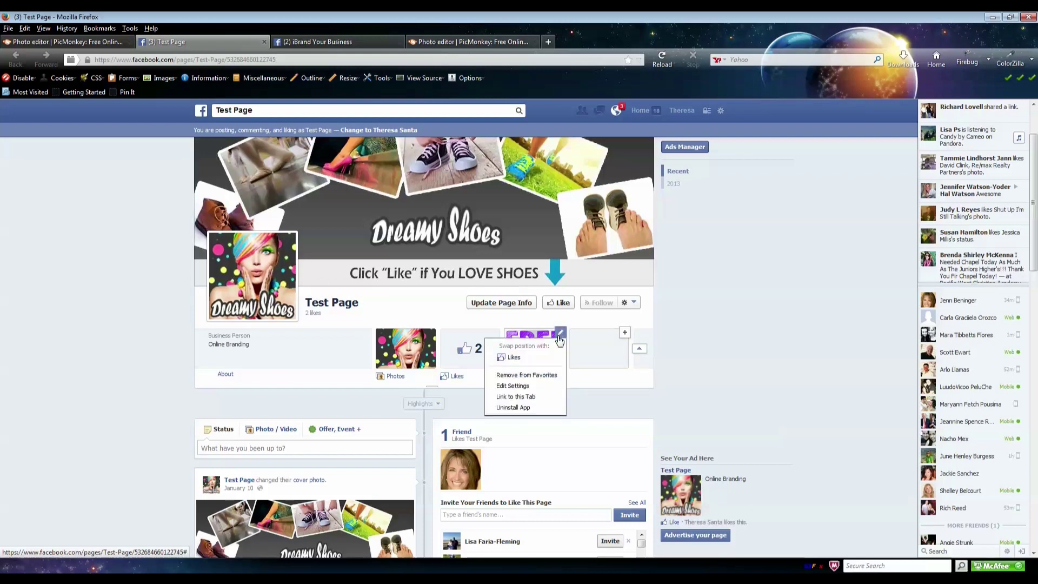
click(521, 386)
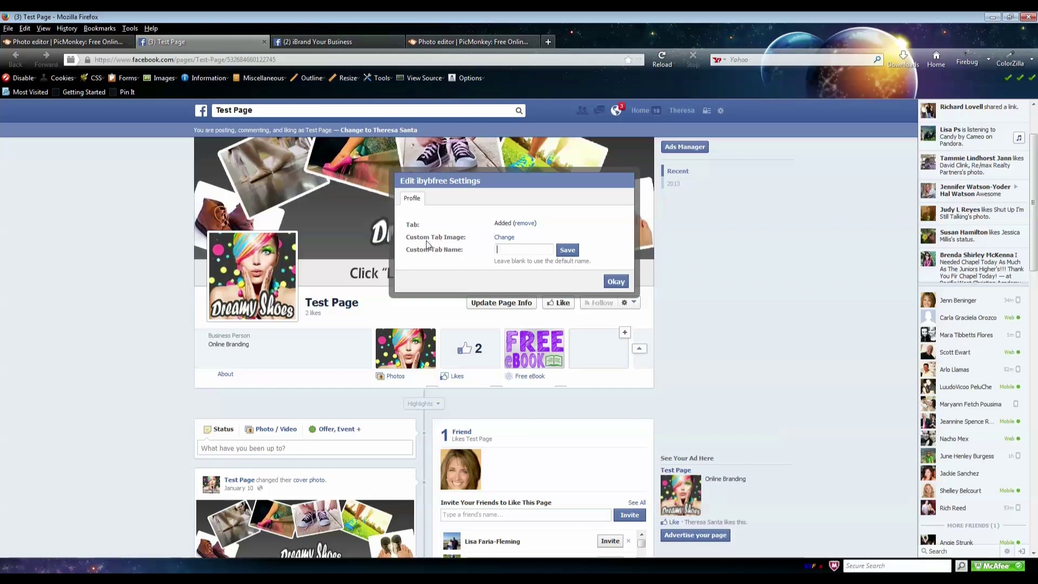
click(504, 238)
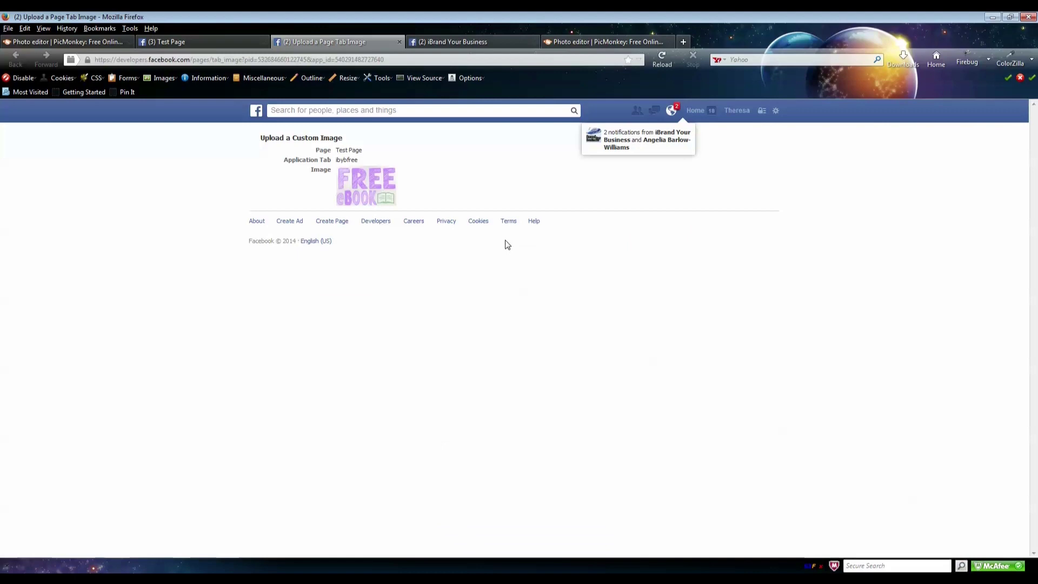
Step: Upload FREENewletterIcon.jpg from the Desktop as the new page tab image
mouse_move(386, 172)
click(387, 172)
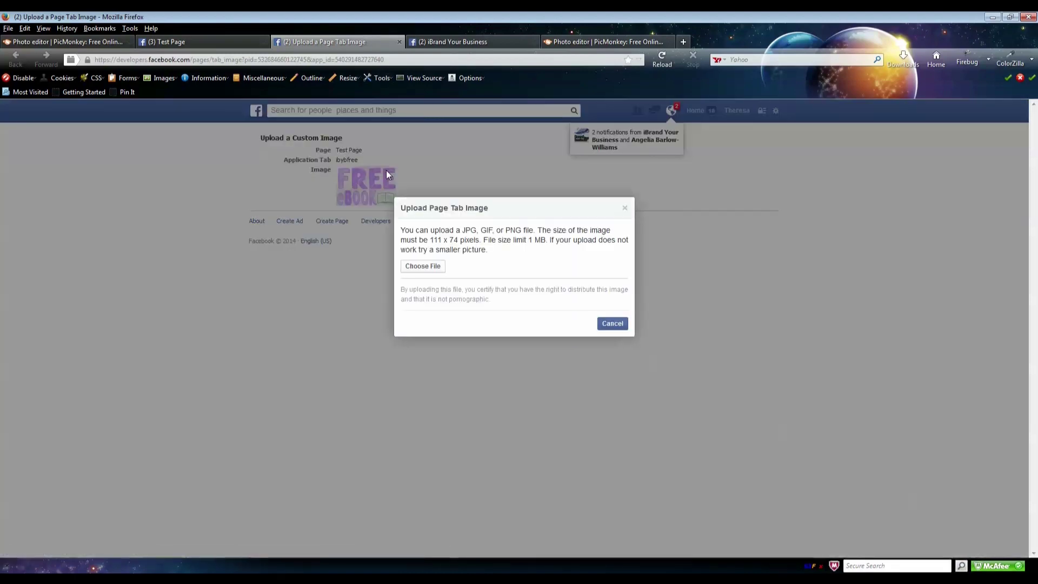
click(423, 267)
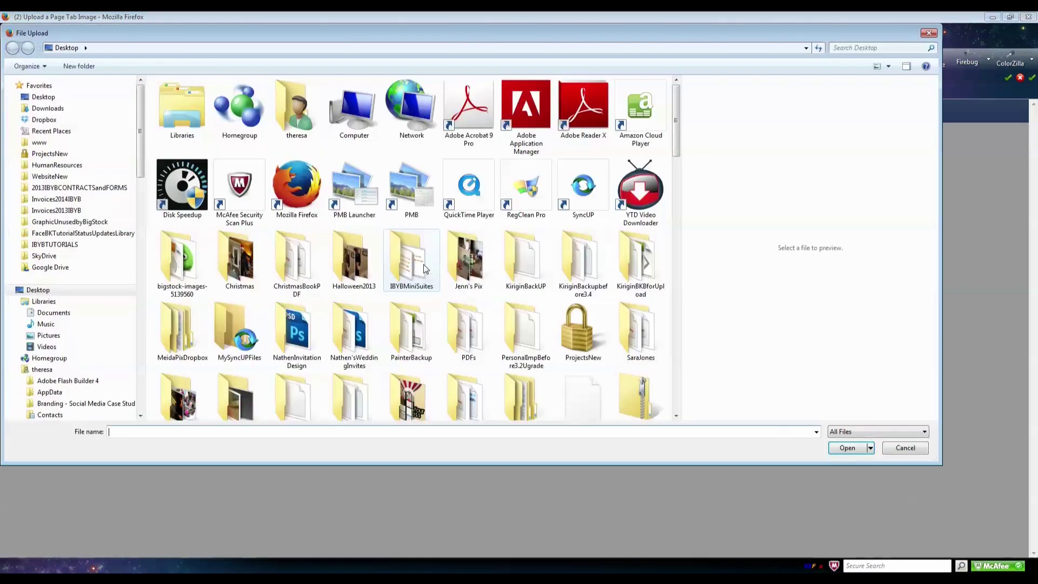
text(NE)
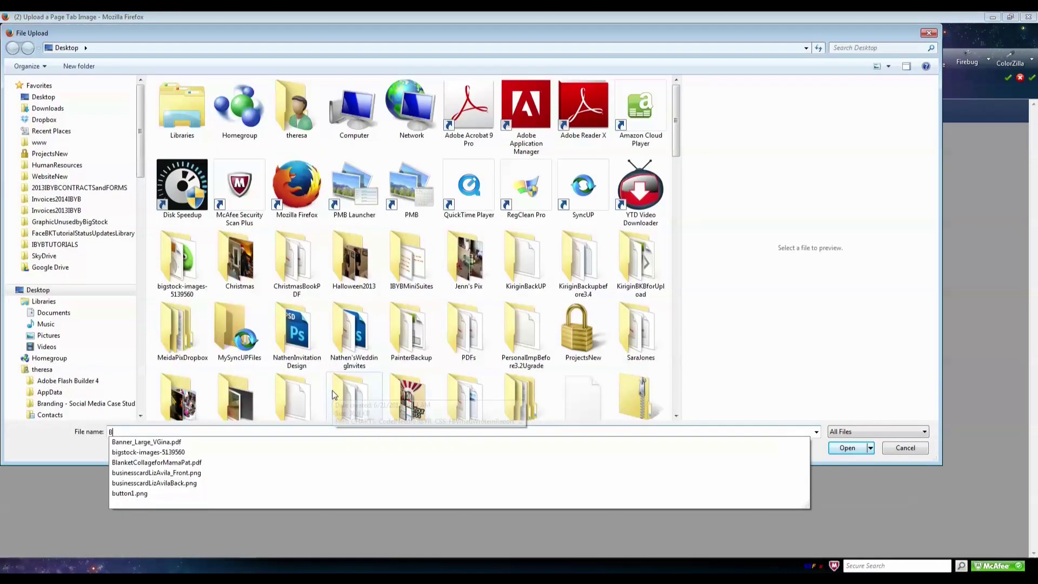
key(BackSpace)
key(BackSpace)
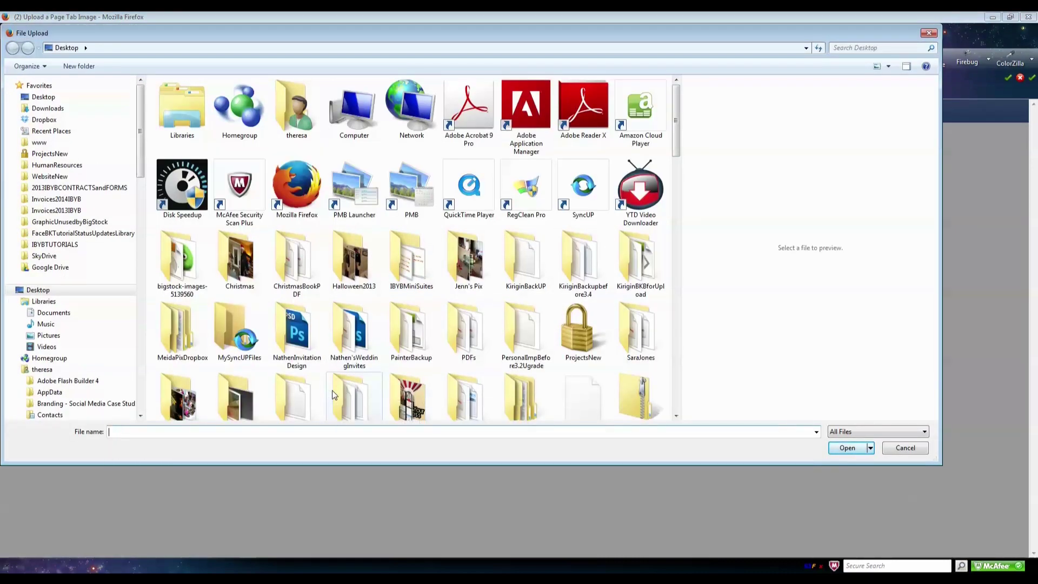
text(FREE)
key(Down)
key(Down)
key(Down)
key(Down)
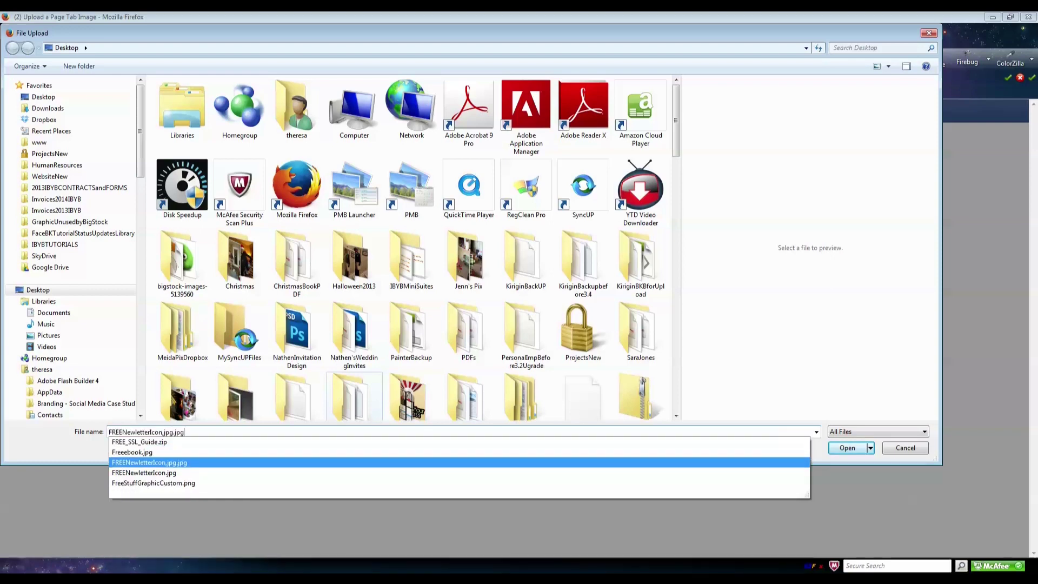
key(Return)
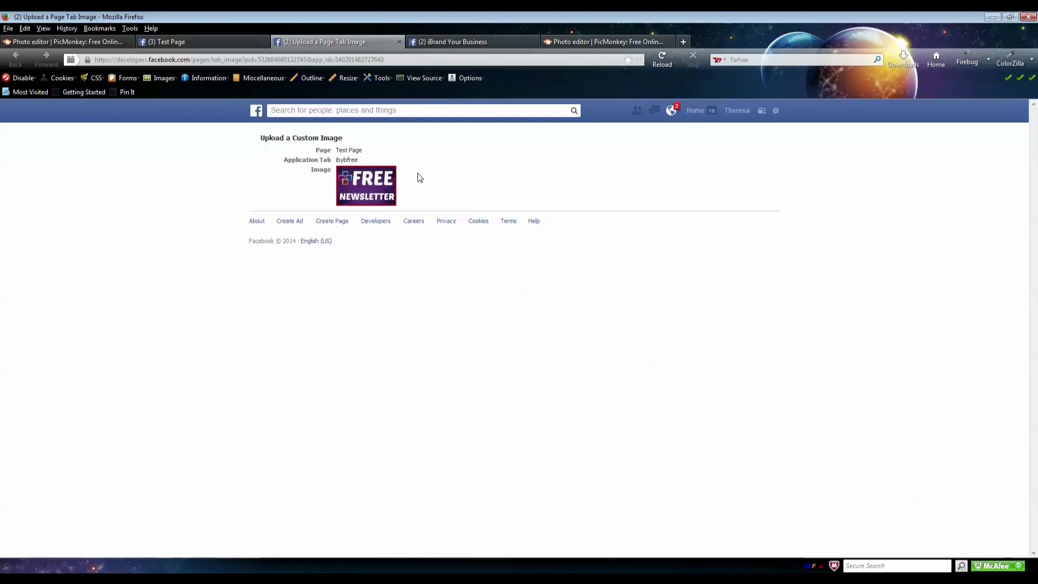
Step: Close the upload page, save "Sign UP!" as the custom tab name and close the tab's settings
click(399, 44)
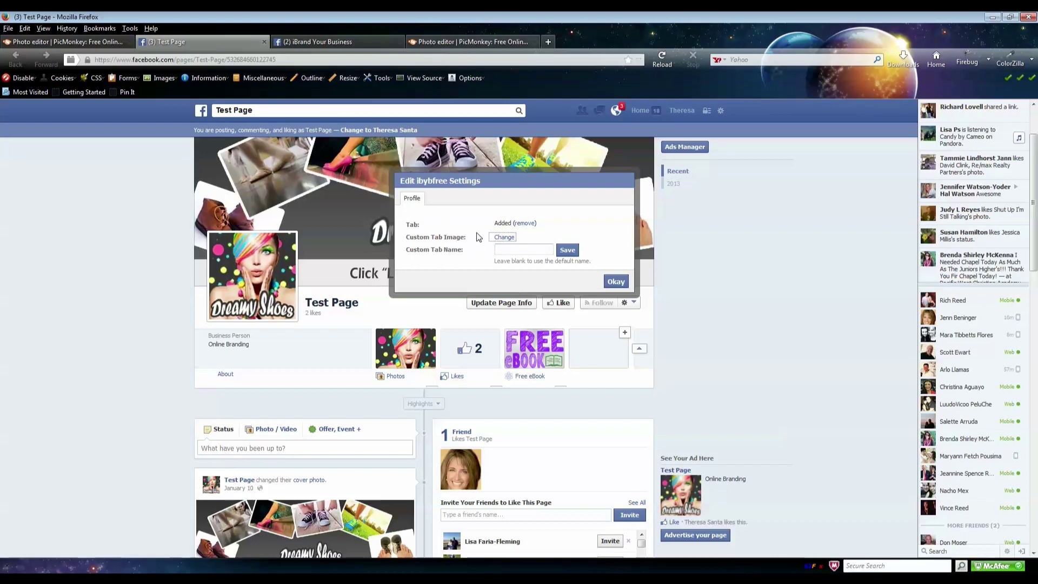
click(497, 249)
text(Sign UP!)
click(567, 250)
click(616, 281)
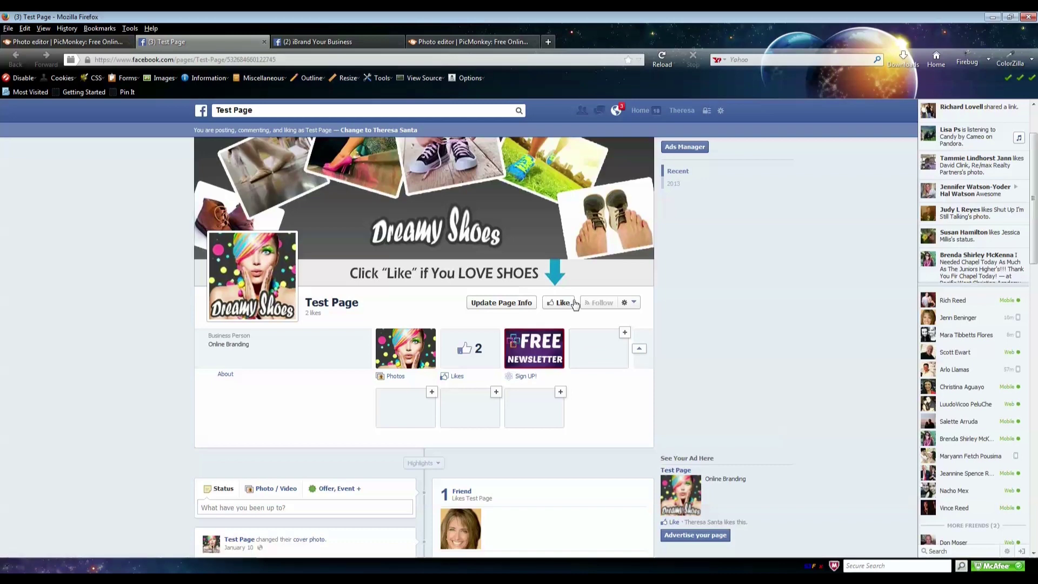
Step: Switch back to PicMonkey and create a new design with a custom canvas of 180 × 180 pixels
mouse_move(252, 291)
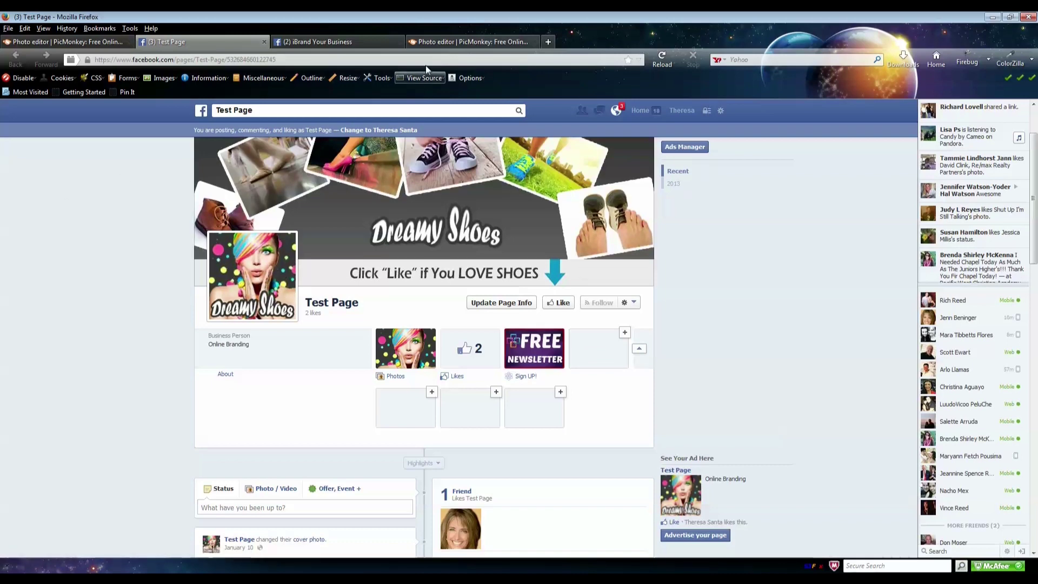
click(440, 42)
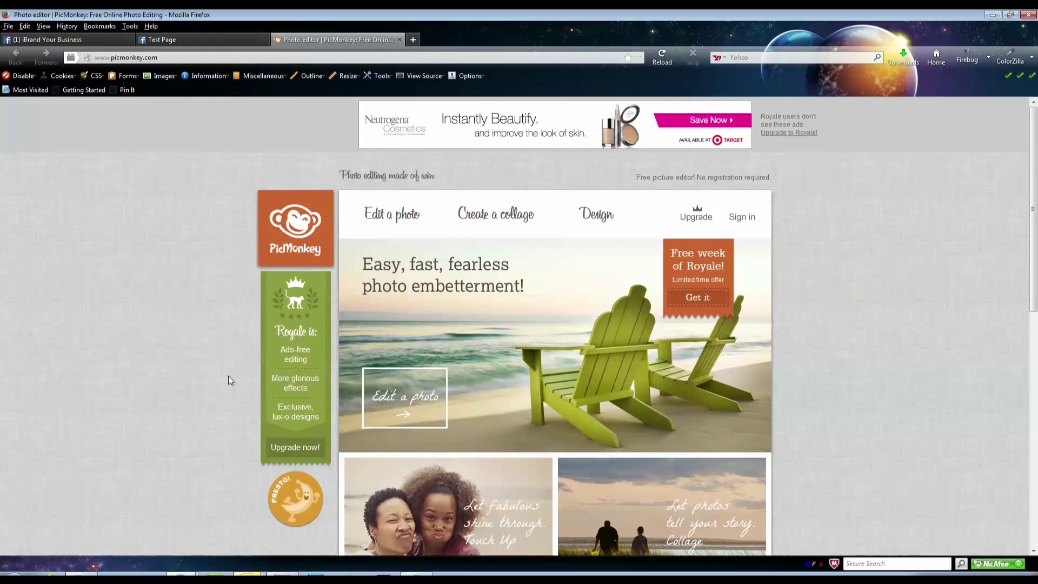
mouse_move(583, 229)
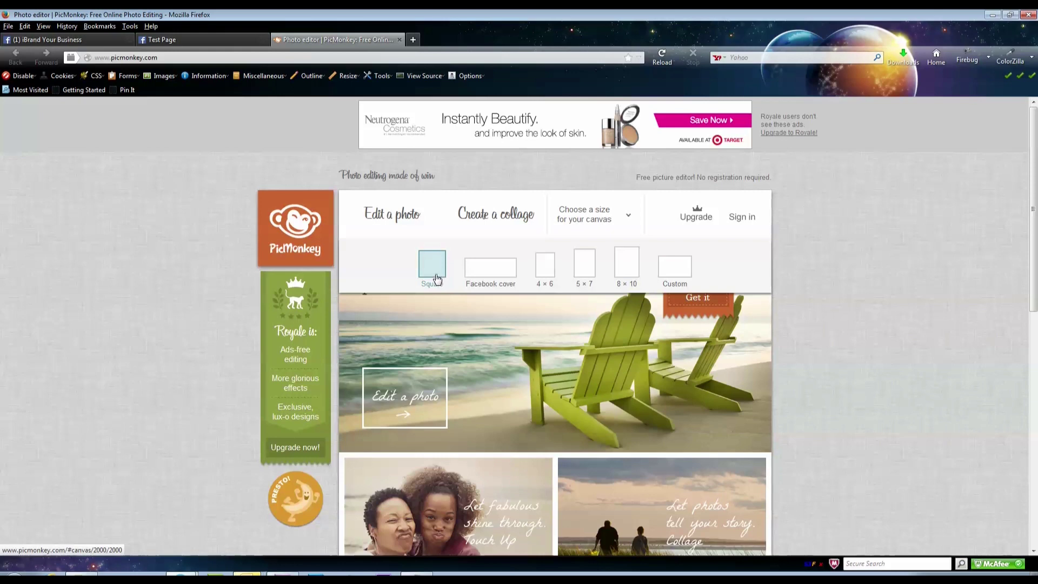
click(675, 268)
drag(506, 264, 481, 265)
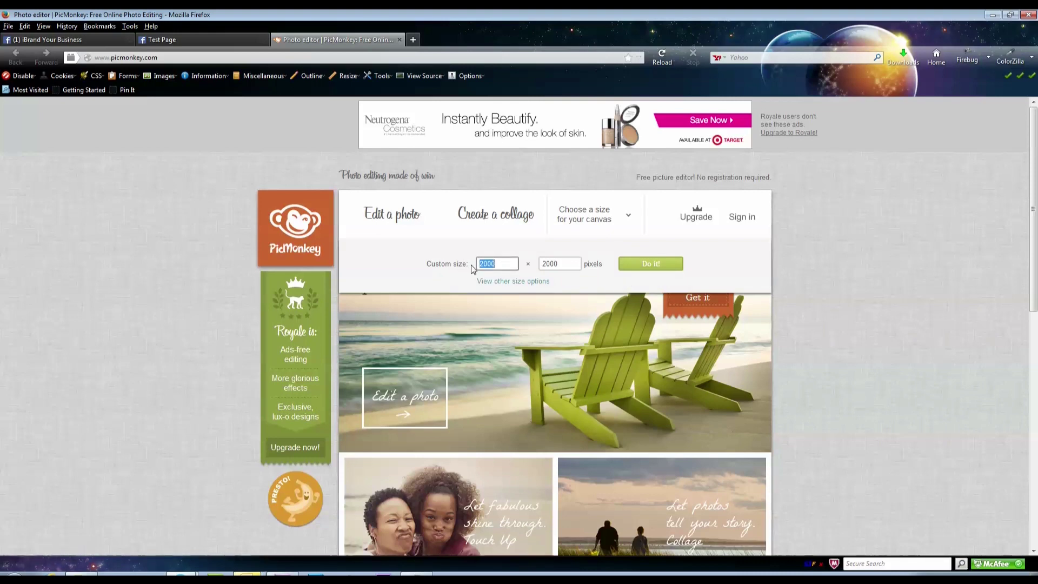
text(180)
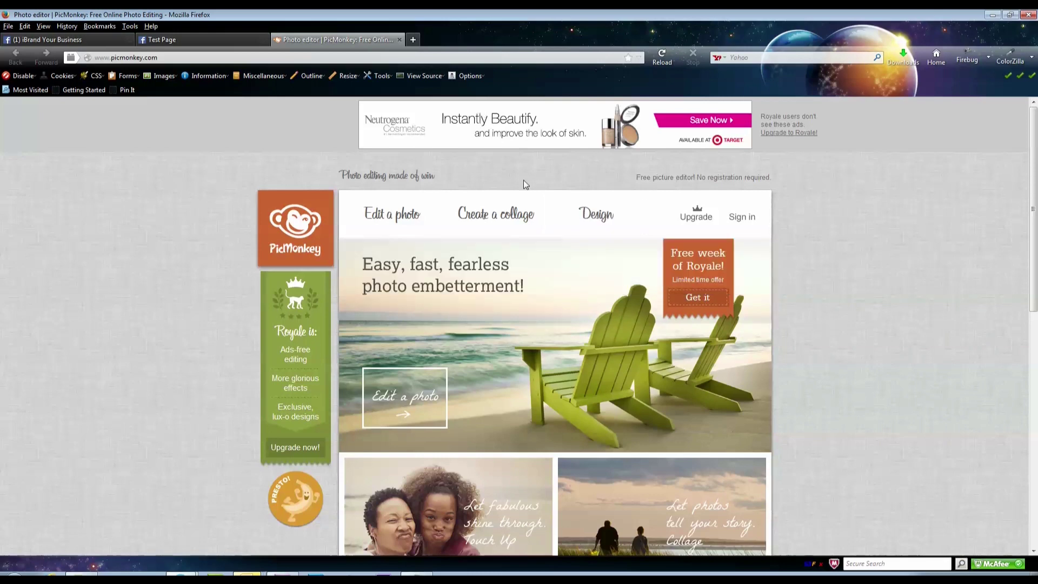
drag(558, 262, 527, 266)
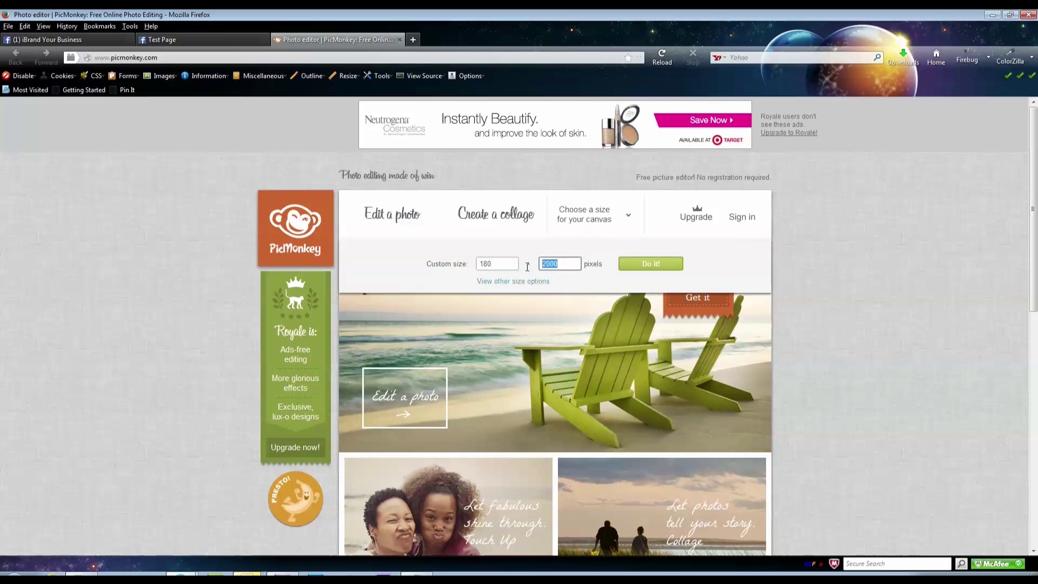
text(180)
key(Return)
mouse_move(597, 225)
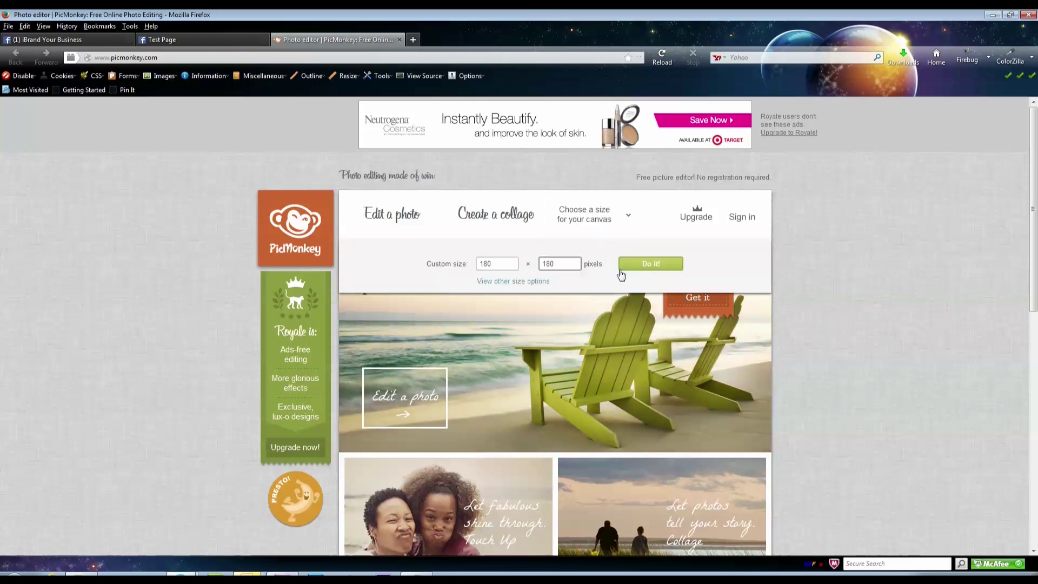
click(648, 265)
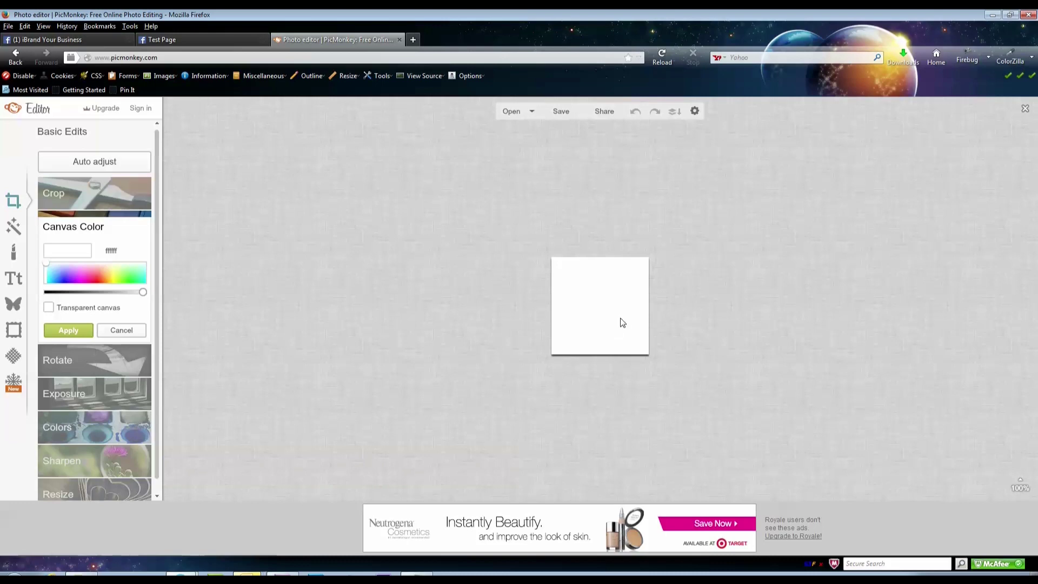
Step: Set the canvas color to dark gray 373737 and apply it while switching to the overlays
click(69, 292)
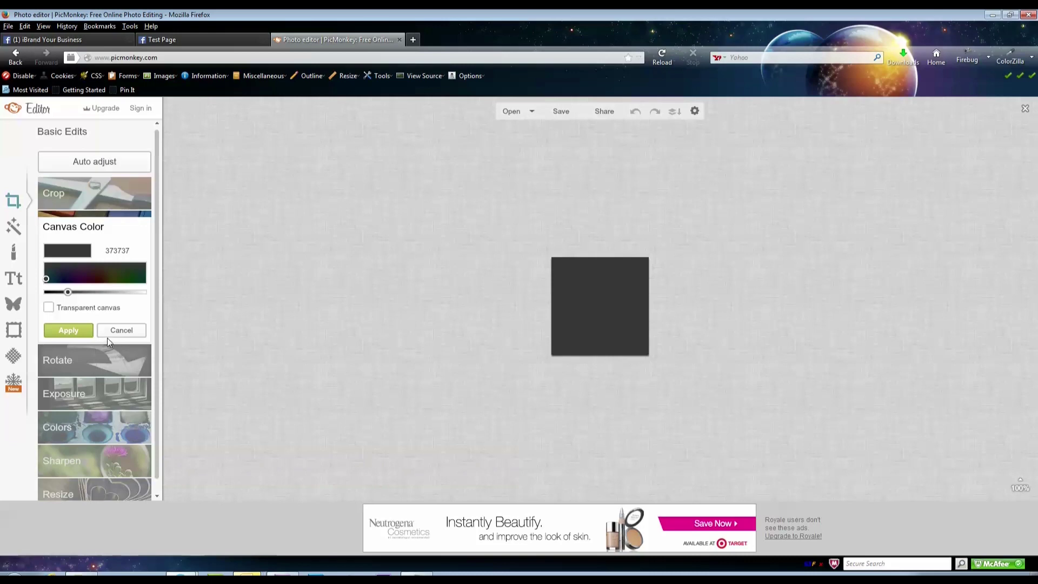
click(14, 305)
click(527, 311)
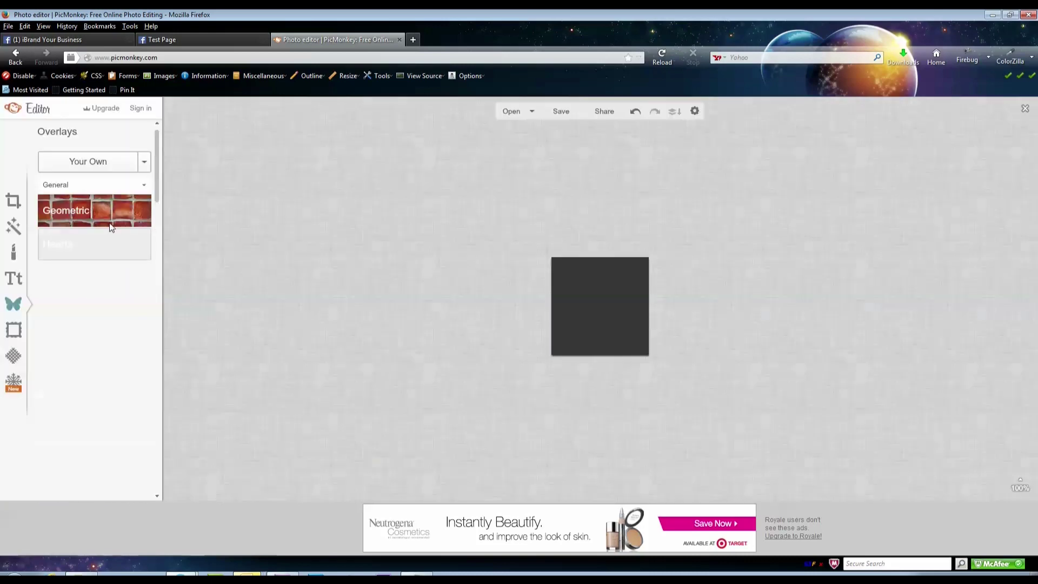
Step: Add the comingsoon image from the icons folder as a custom overlay and enlarge it across the upper part of the dark canvas
click(86, 163)
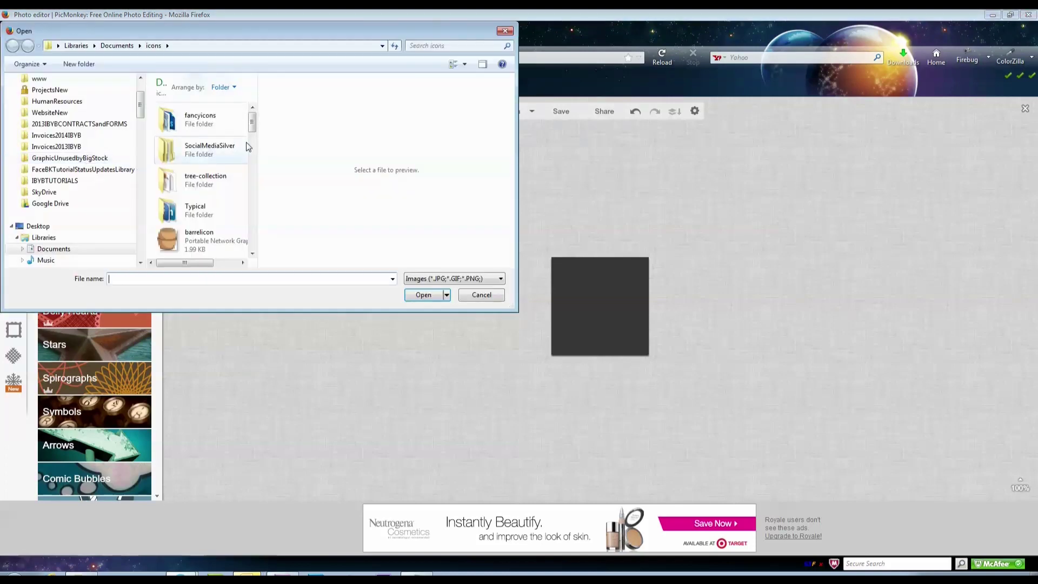
mouse_move(253, 126)
mouse_down()
mouse_move(255, 157)
mouse_move(257, 145)
mouse_up()
click(201, 135)
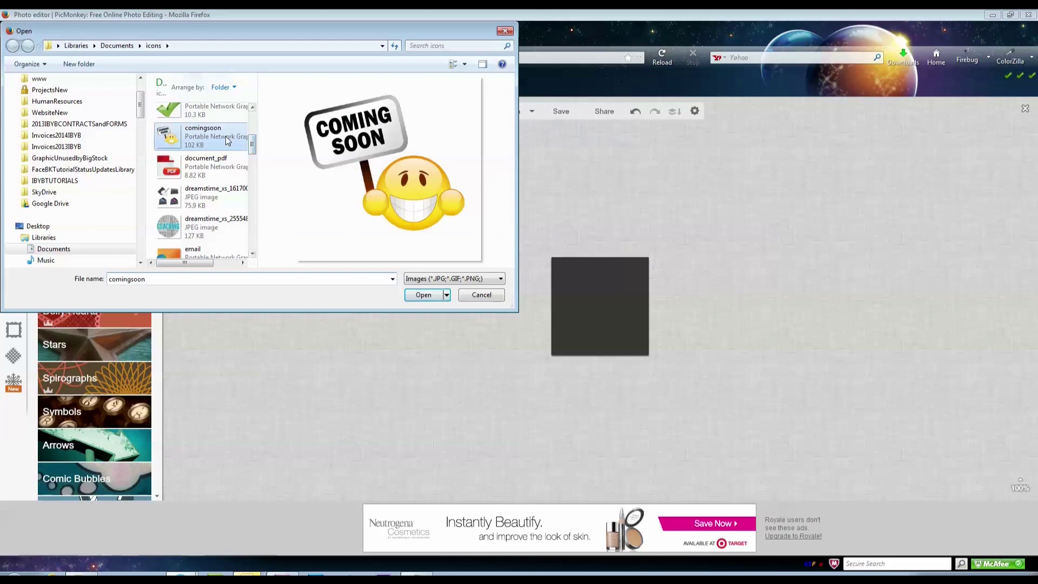
click(427, 297)
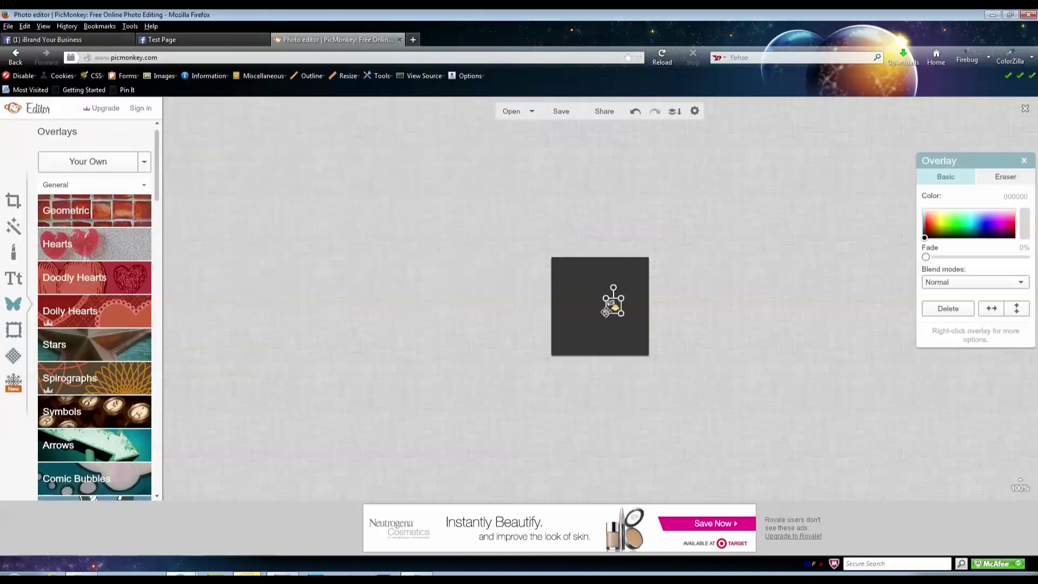
mouse_move(607, 314)
mouse_down()
mouse_move(581, 328)
mouse_move(585, 341)
mouse_move(604, 294)
mouse_move(638, 336)
mouse_move(616, 311)
mouse_up()
click(492, 349)
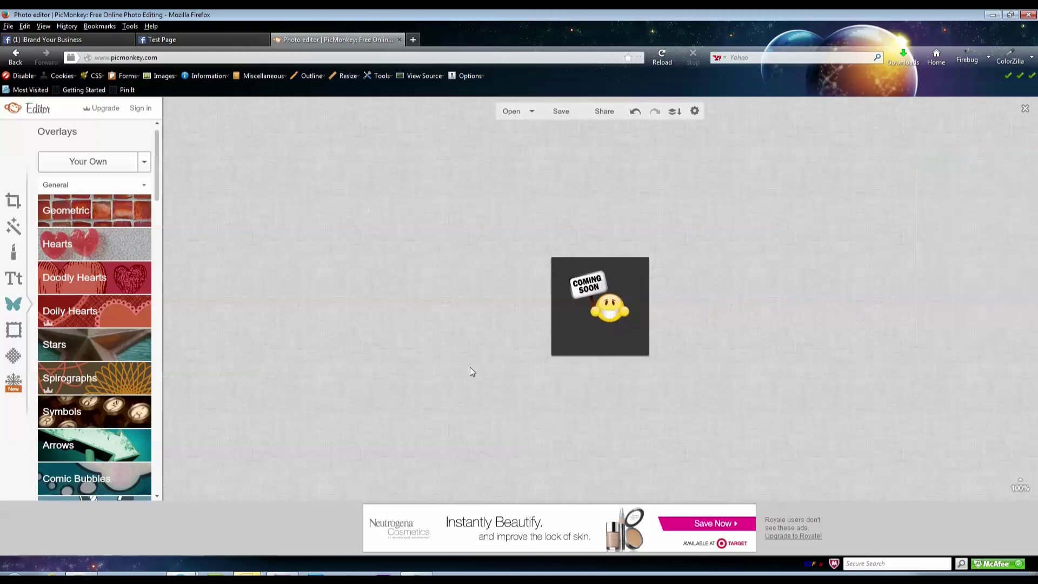
Step: Add a text box in the Poetsen One font and place it below the smiley near the canvas's lower edge
click(15, 280)
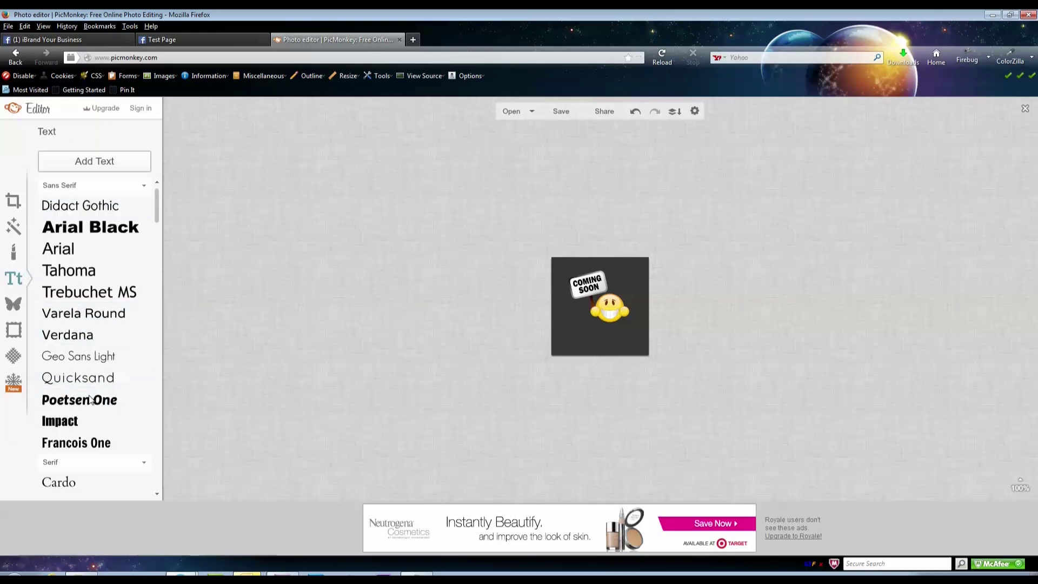
click(91, 399)
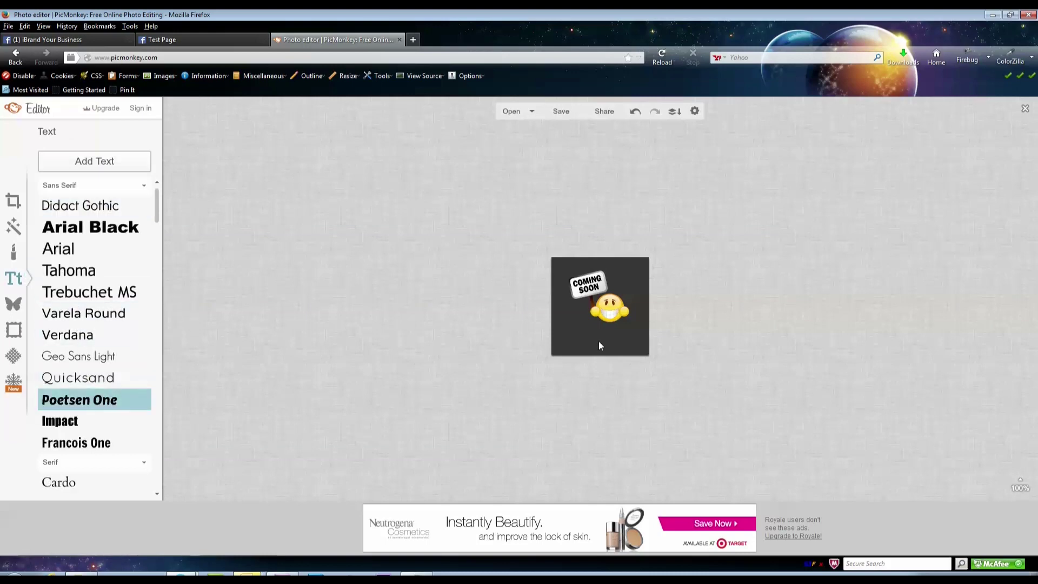
click(96, 169)
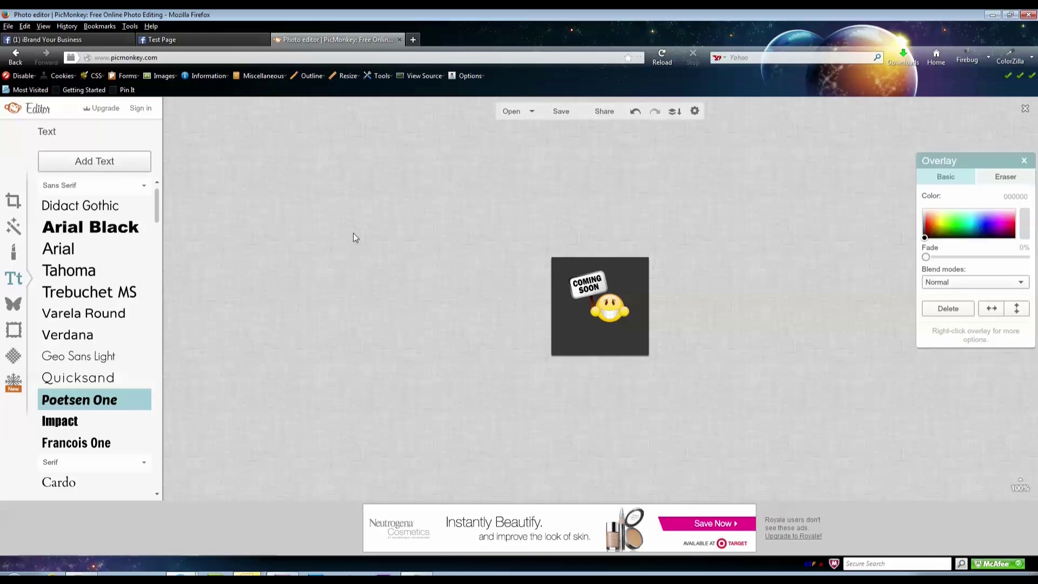
drag(629, 315, 604, 346)
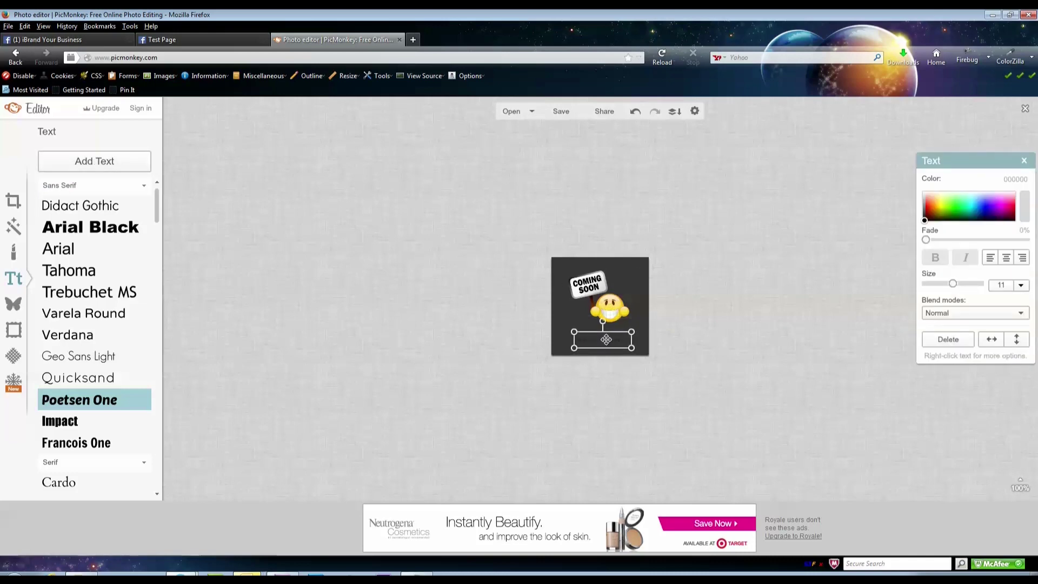